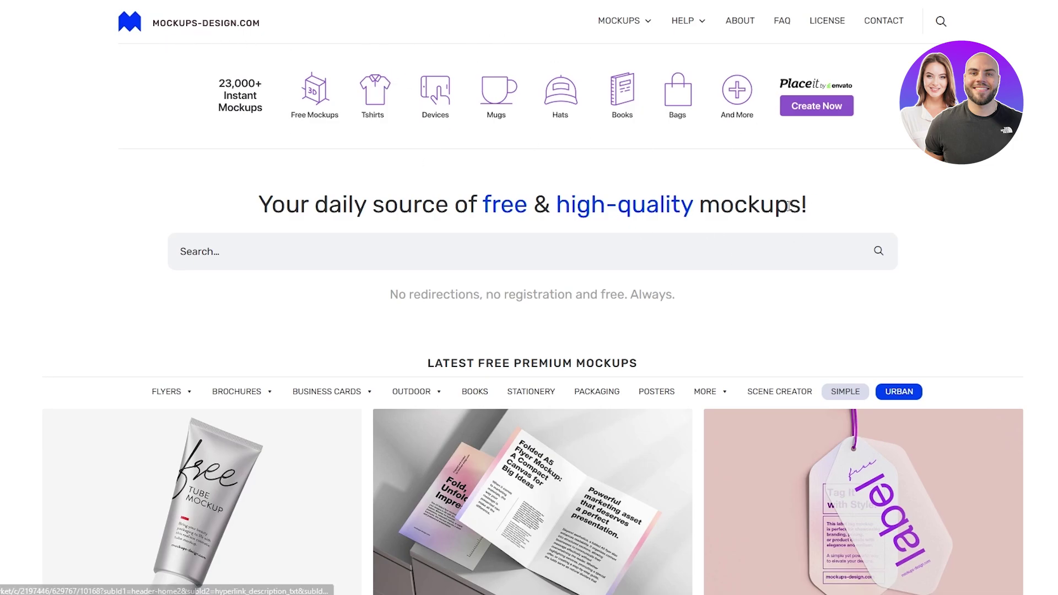
Scroll up and down through the latest free mockups on the mockups-design.com homepage
scroll(502, 292, "down", 20)
scroll(506, 293, "up", 15)
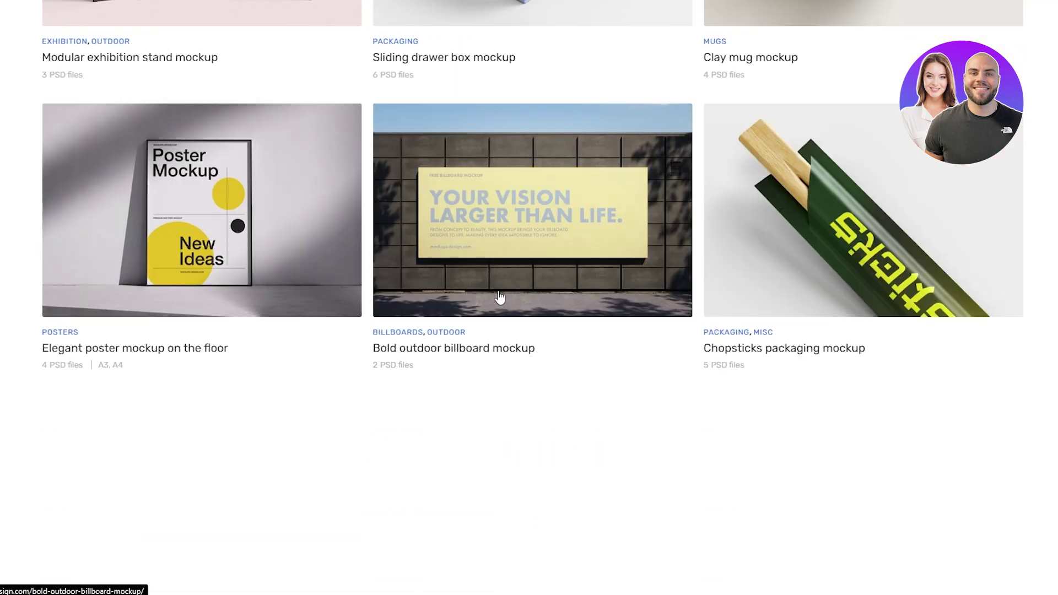
scroll(938, 204, "up", 5)
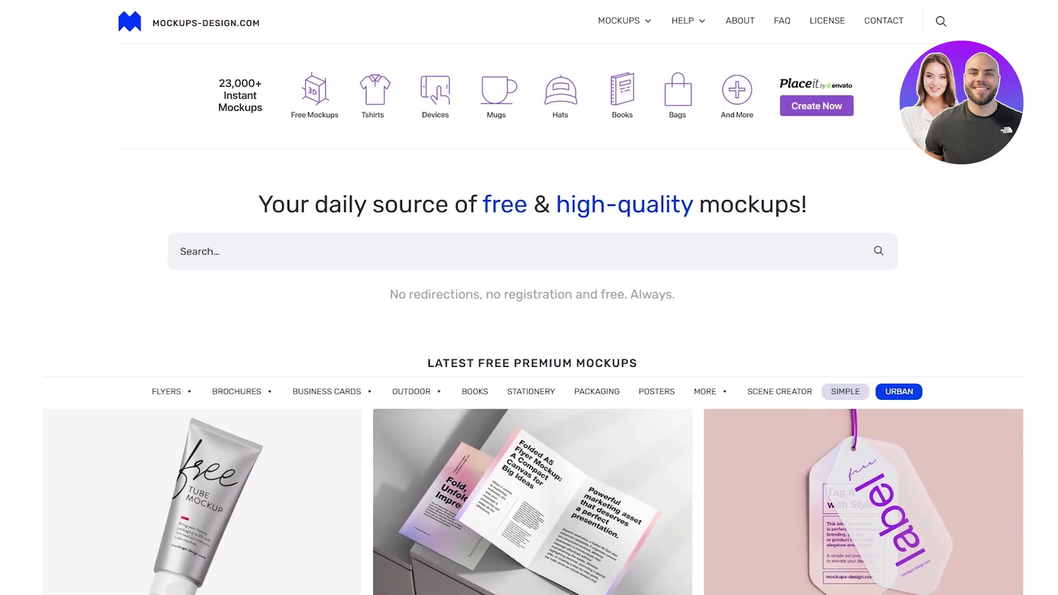
scroll(938, 203, "down", 11)
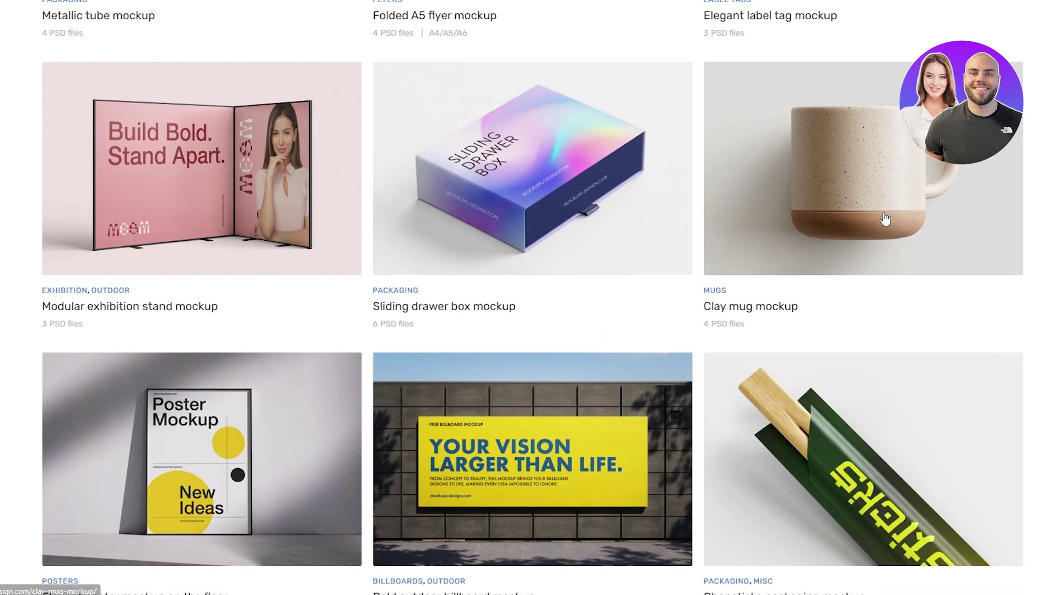
scroll(726, 210, "down", 5)
scroll(453, 205, "up", 8)
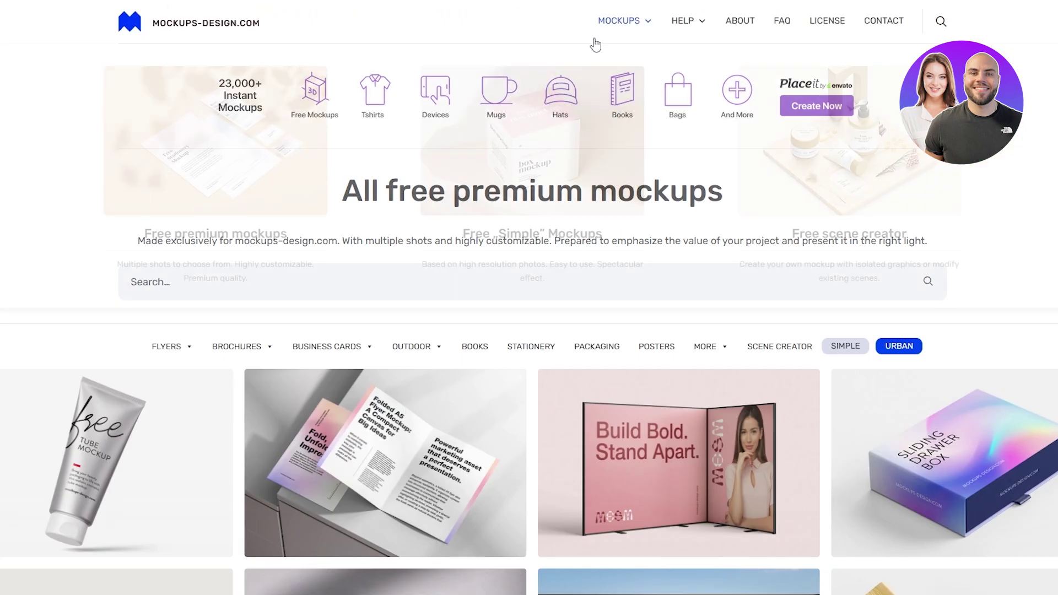
Browse the free premium mockups grid across listing pages 2 and 3
mouse_move(624, 38)
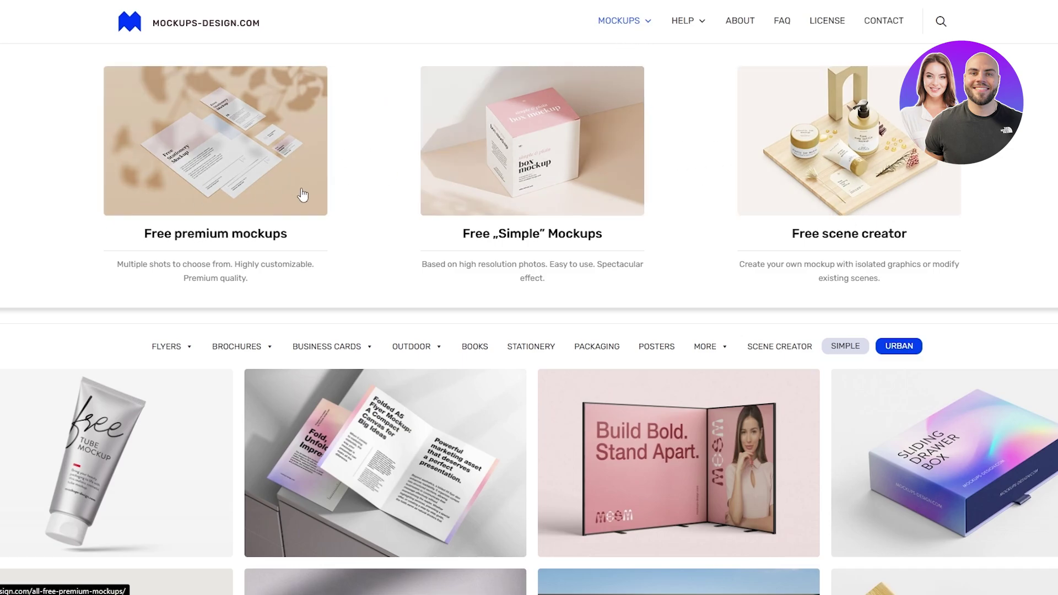
scroll(661, 381, "down", 14)
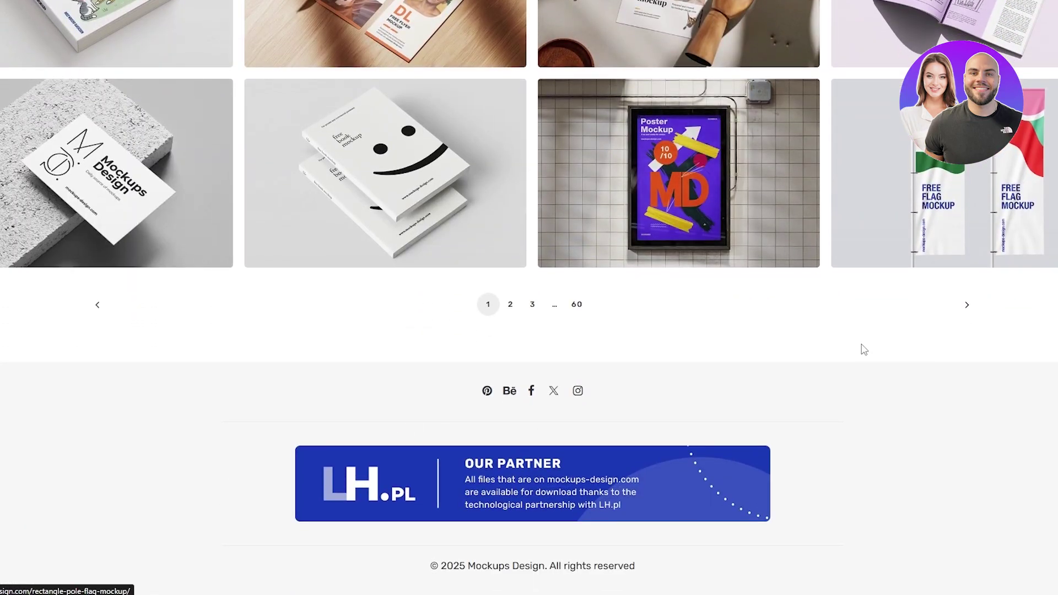
scroll(862, 353, "up", 2)
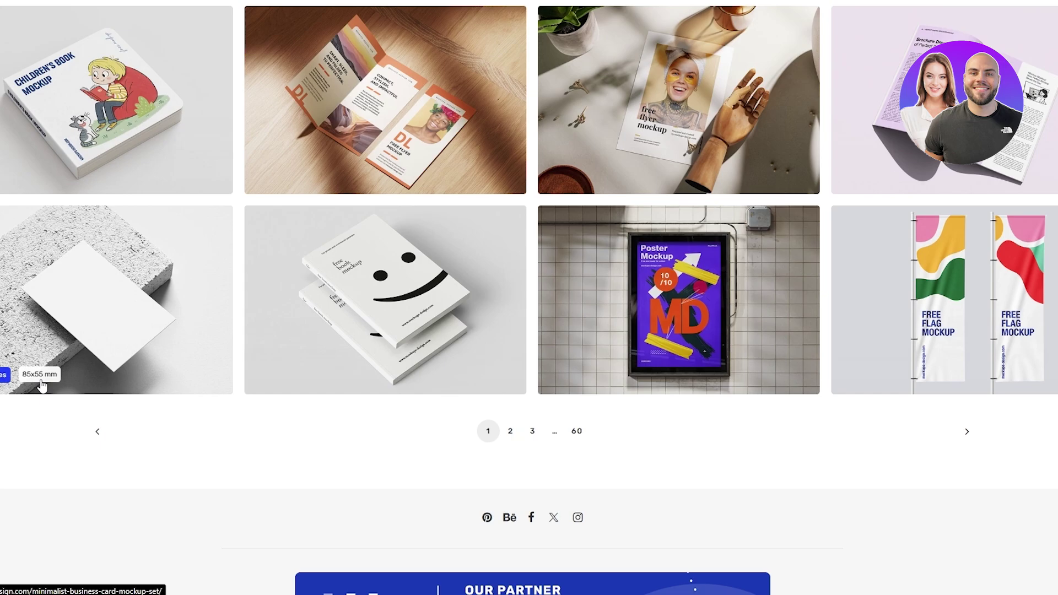
scroll(78, 385, "up", 1)
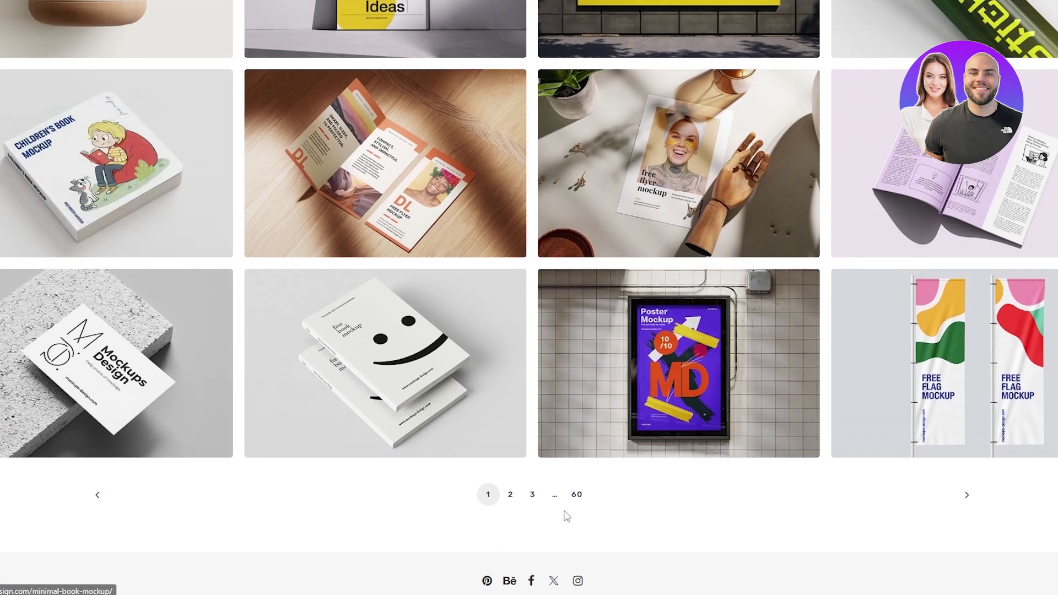
left_click(510, 494)
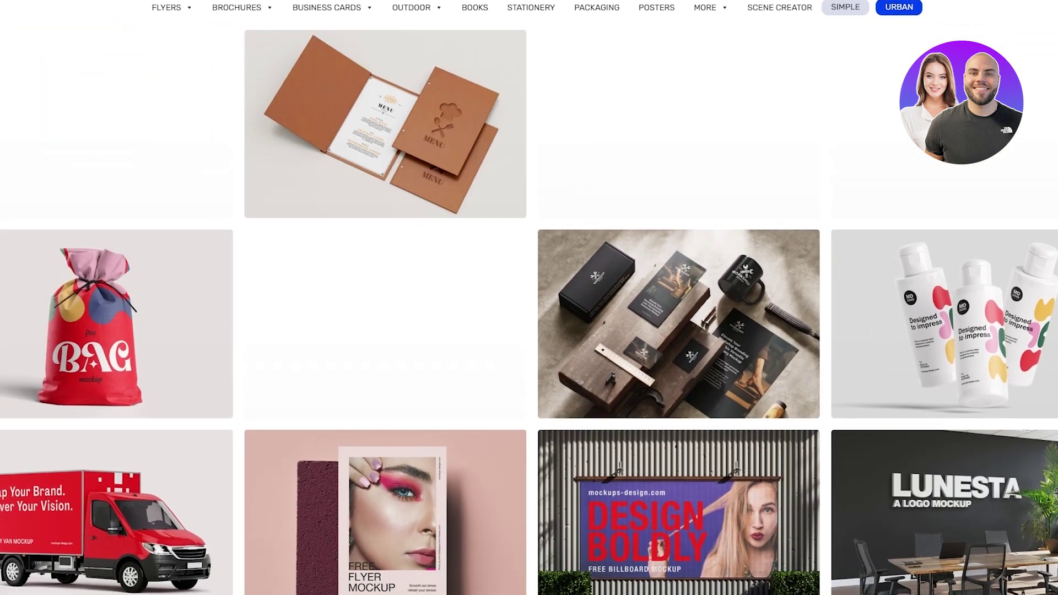
scroll(529, 297, "up", 2)
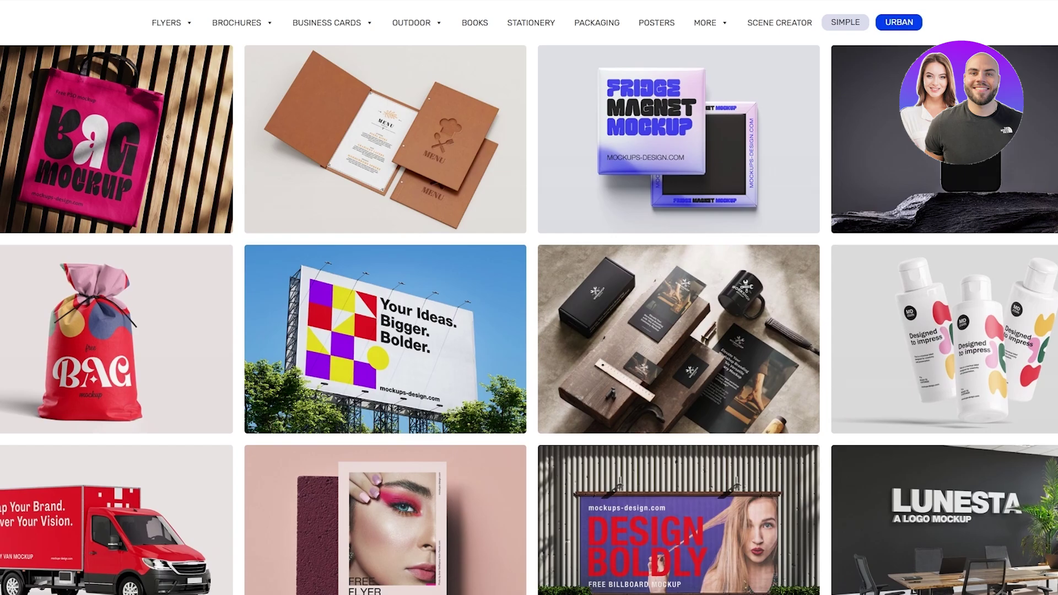
scroll(102, 333, "down", 5)
scroll(102, 333, "down", 2)
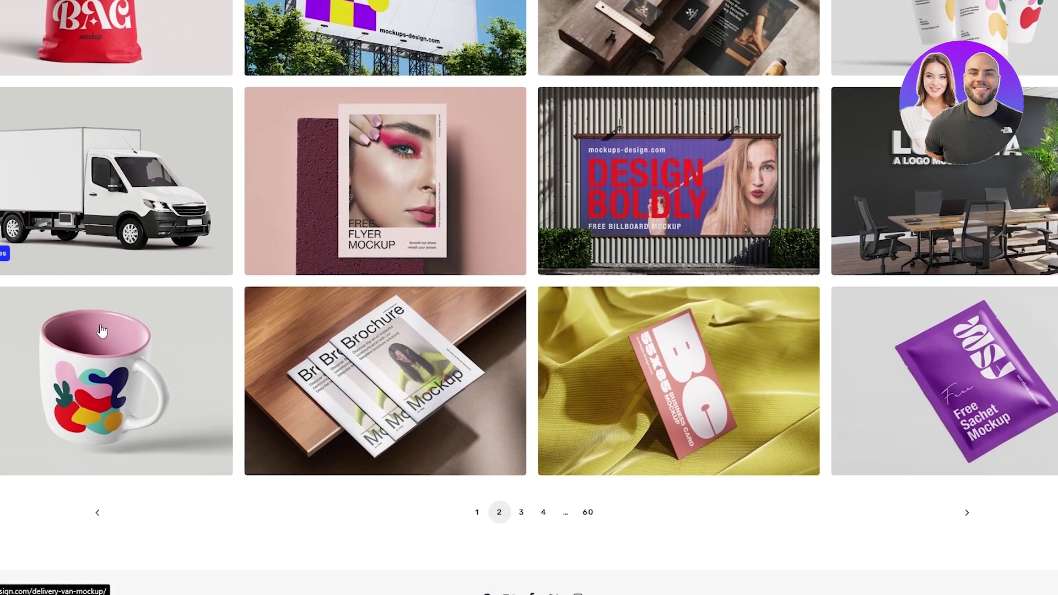
left_click(587, 489)
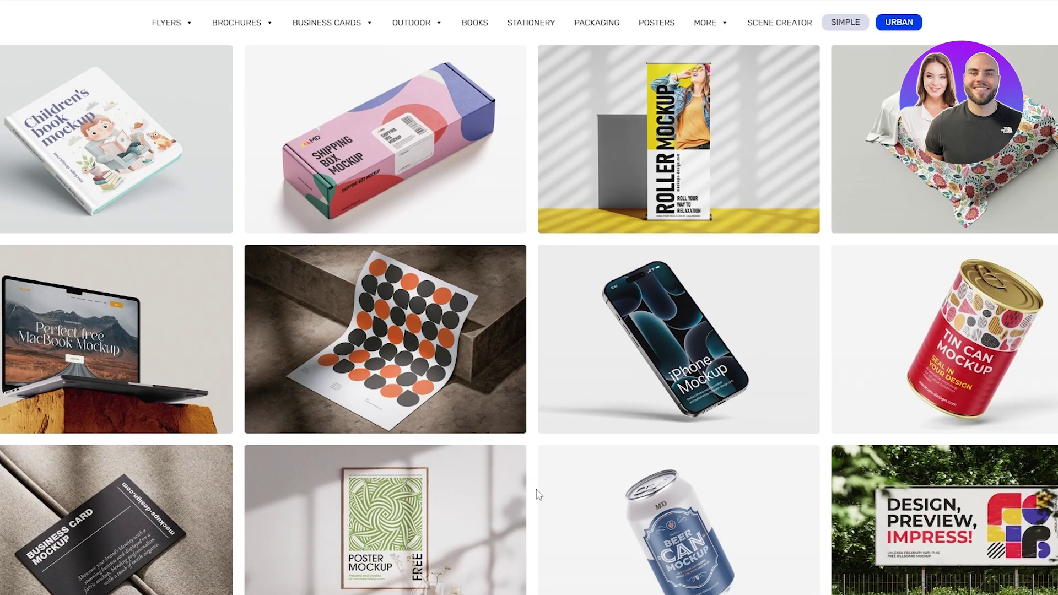
Scroll through page 3 of the mockups, then go to page 4
scroll(554, 498, "down", 2)
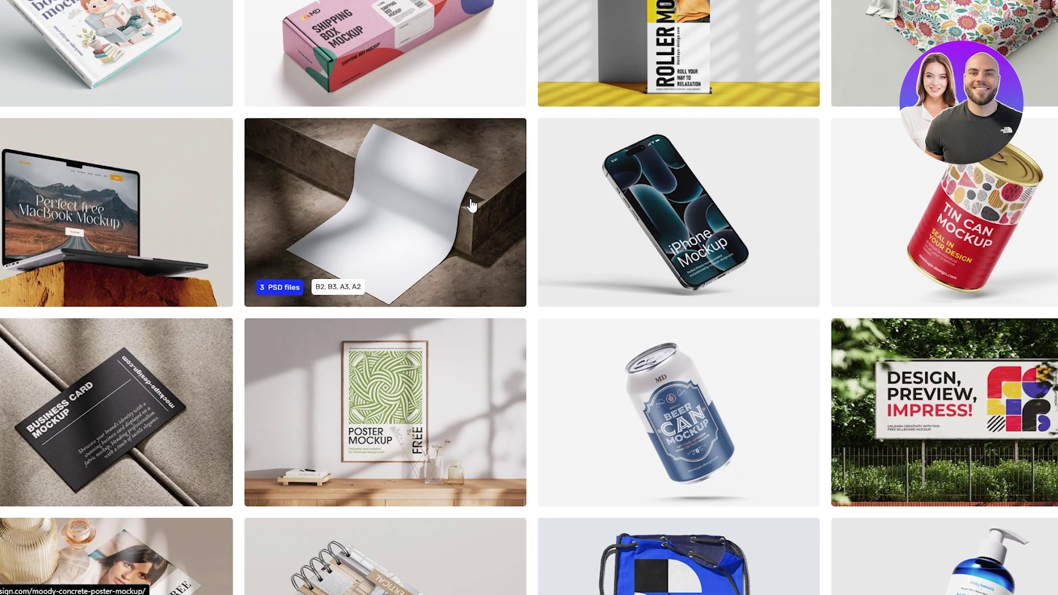
scroll(482, 192, "down", 5)
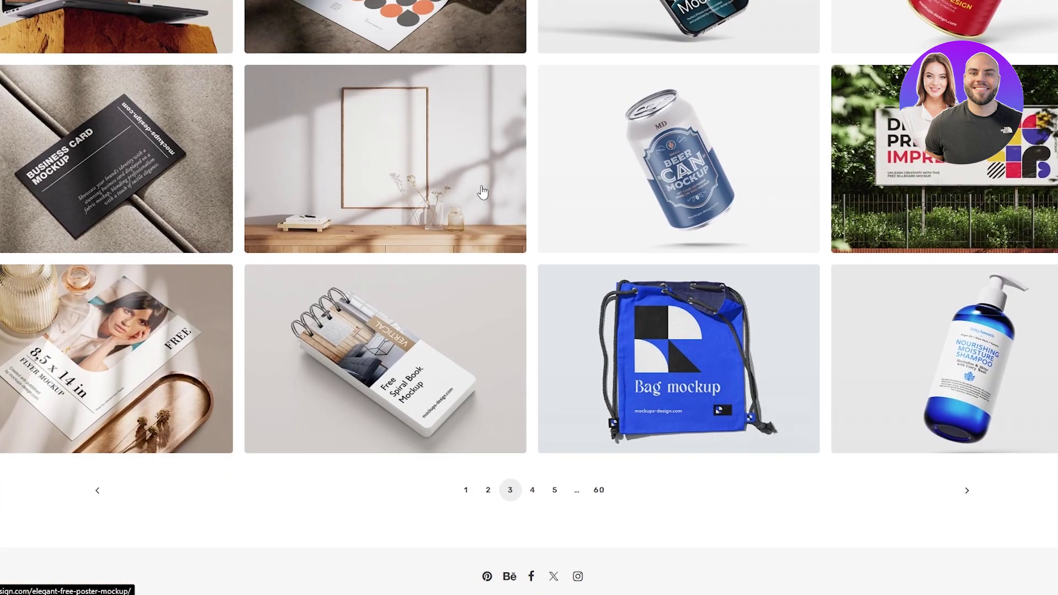
scroll(557, 224, "down", 1)
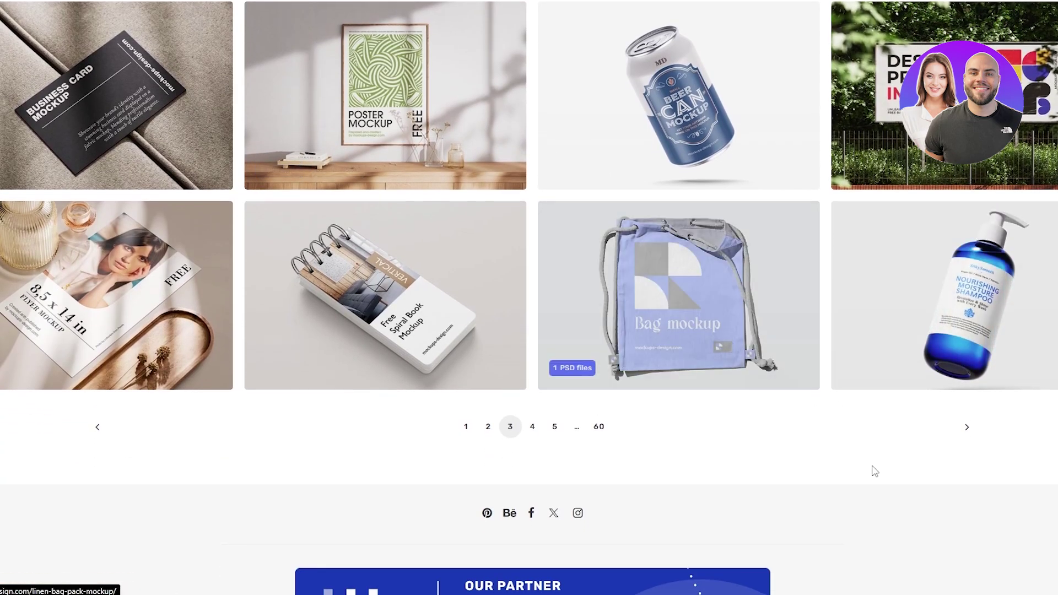
scroll(899, 439, "up", 3)
scroll(838, 514, "down", 3)
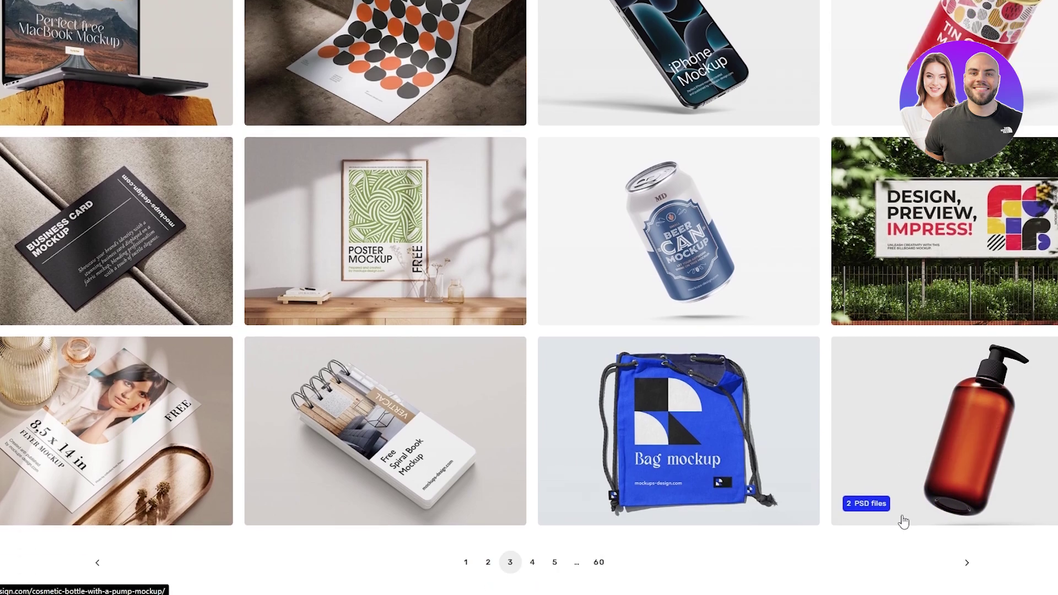
scroll(945, 211, "up", 2)
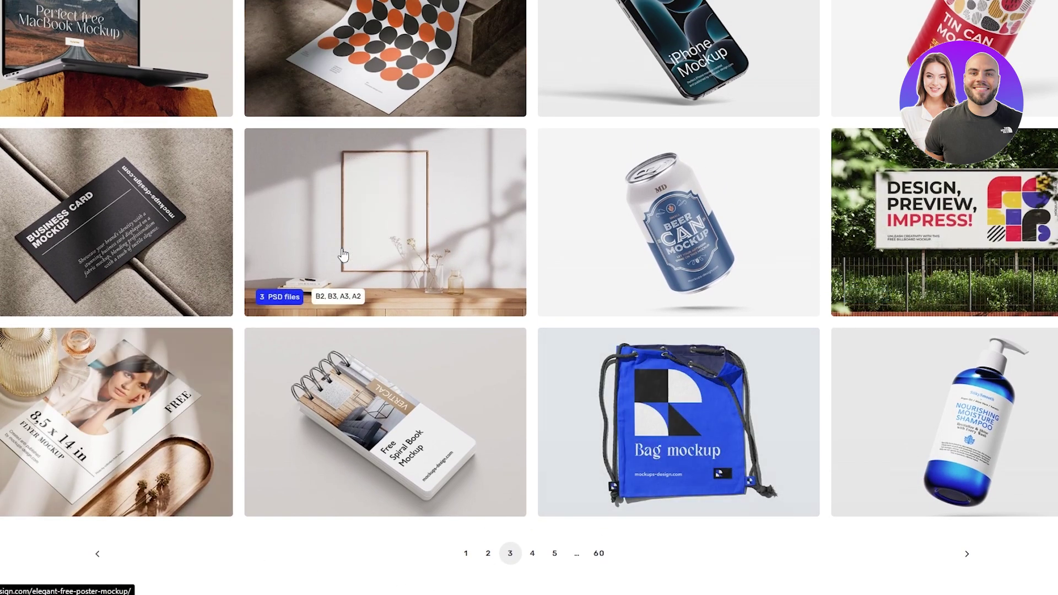
left_click(532, 553)
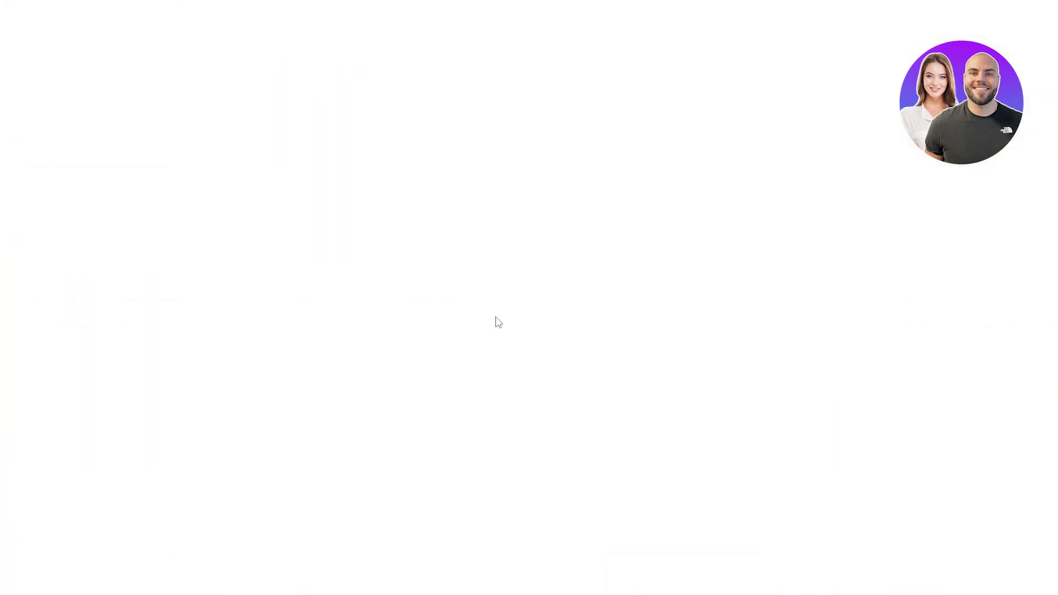
Jump to page 6 and open the Poster frame on the floor mockup
scroll(512, 315, "down", 5)
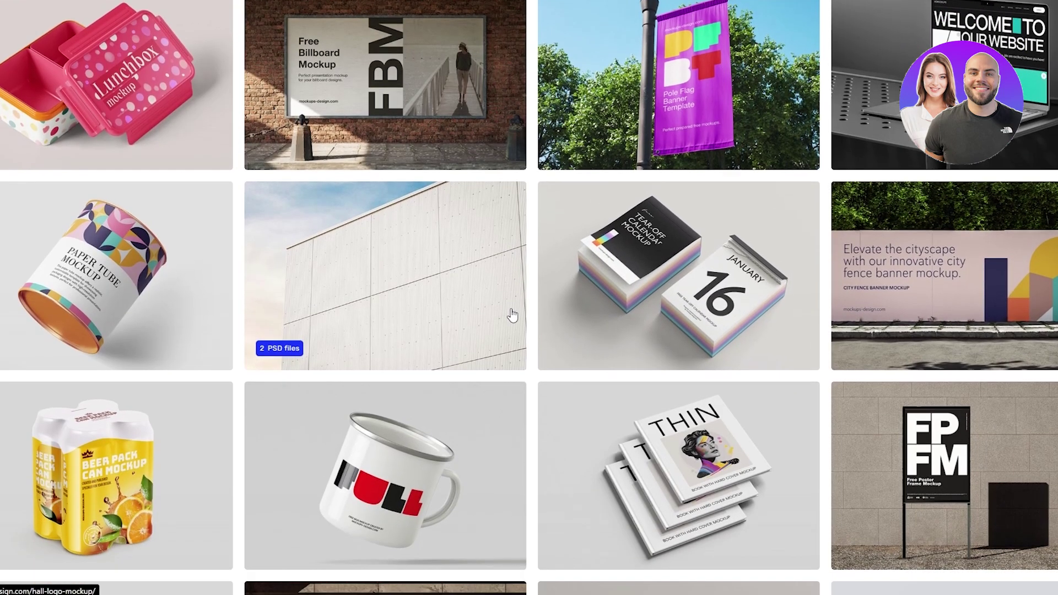
scroll(516, 318, "down", 5)
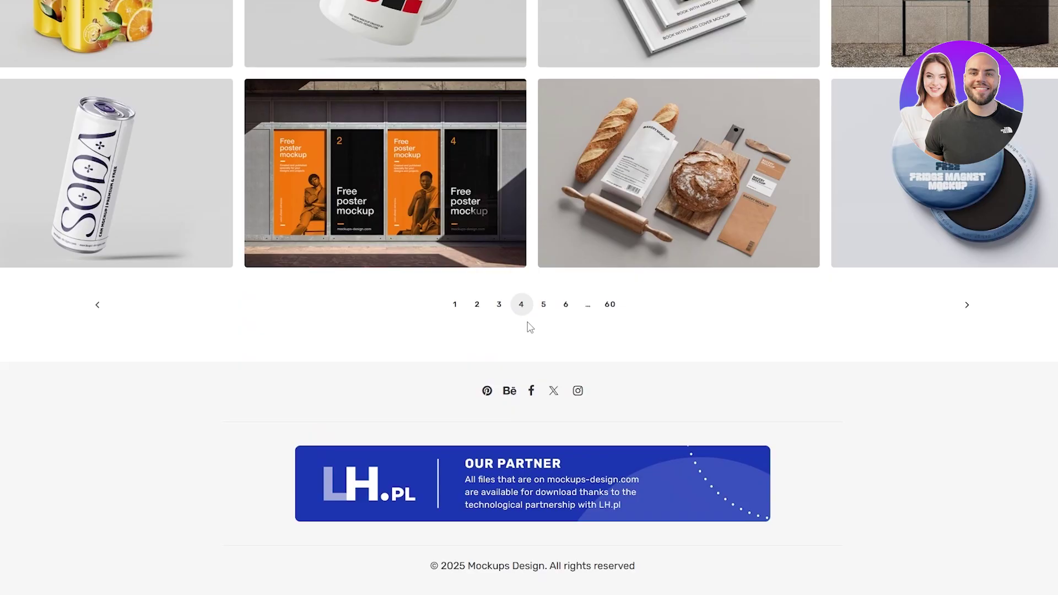
left_click(569, 307)
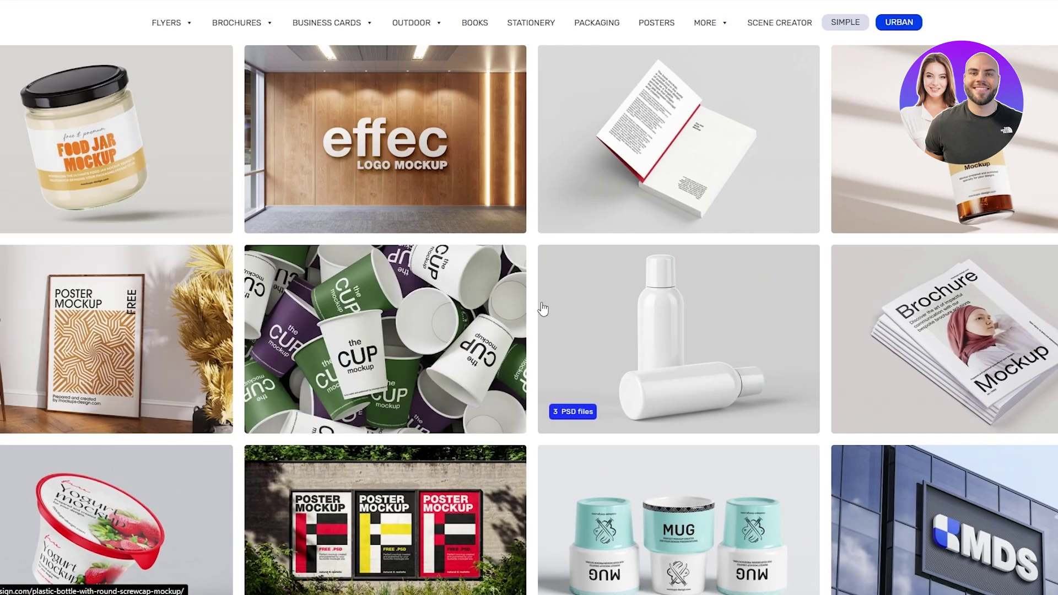
scroll(526, 306, "down", 6)
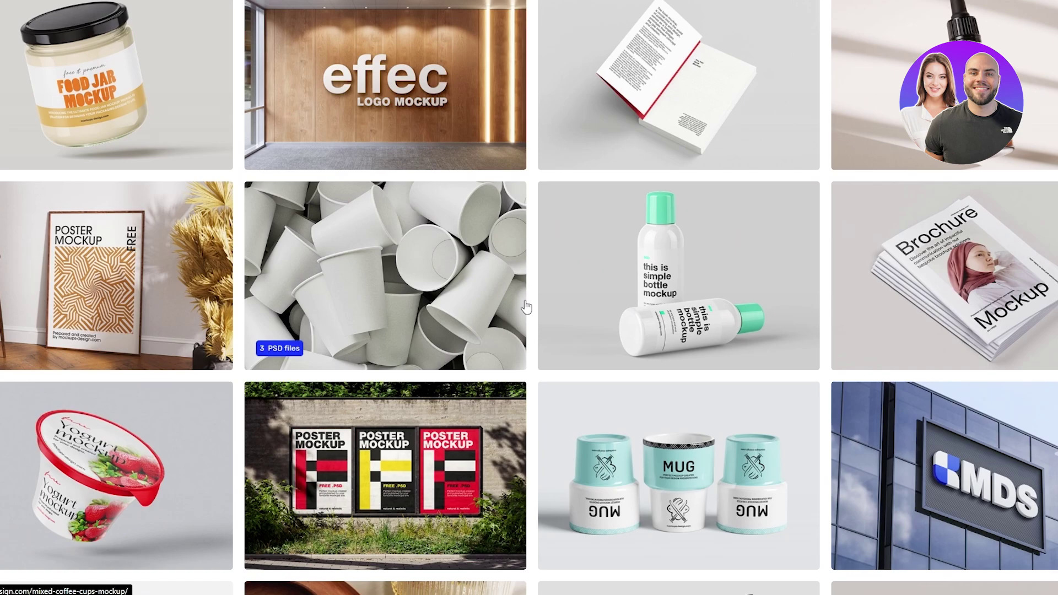
scroll(526, 307, "up", 4)
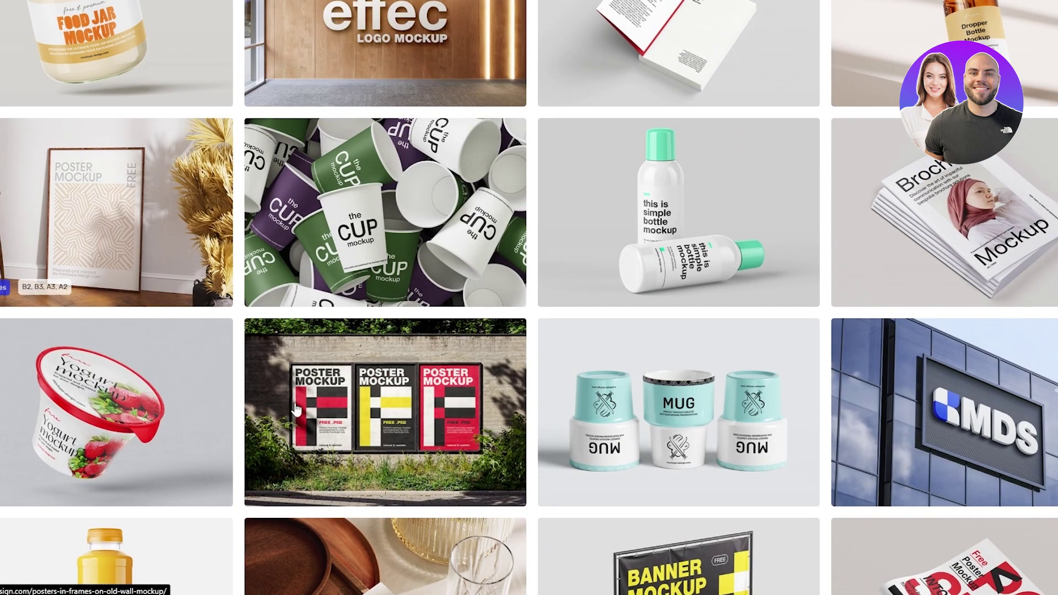
left_click(93, 220)
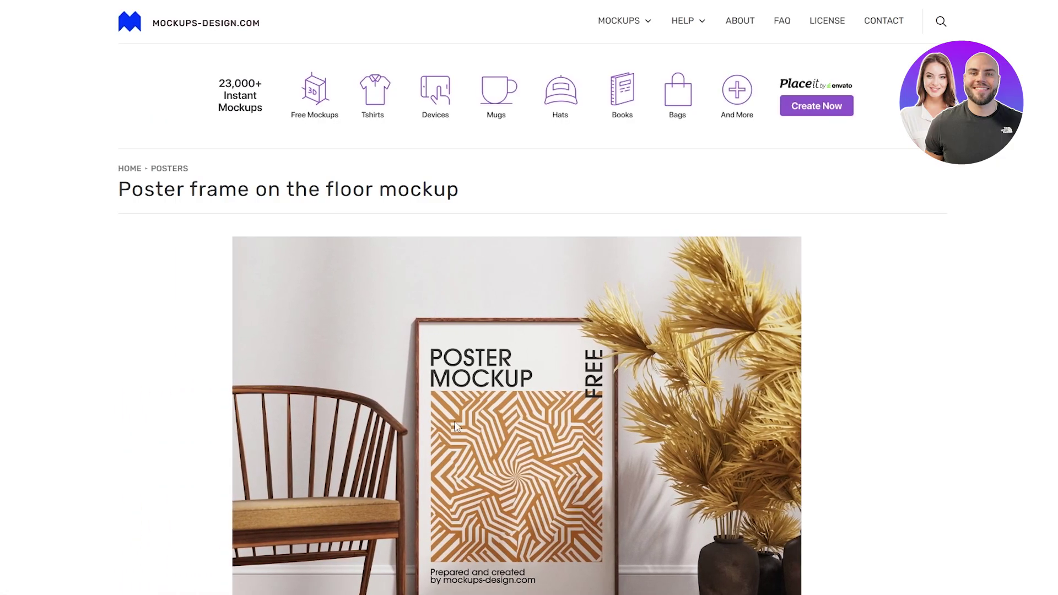
Scroll the Poster frame on the floor mockup page and download its files
scroll(432, 383, "down", 10)
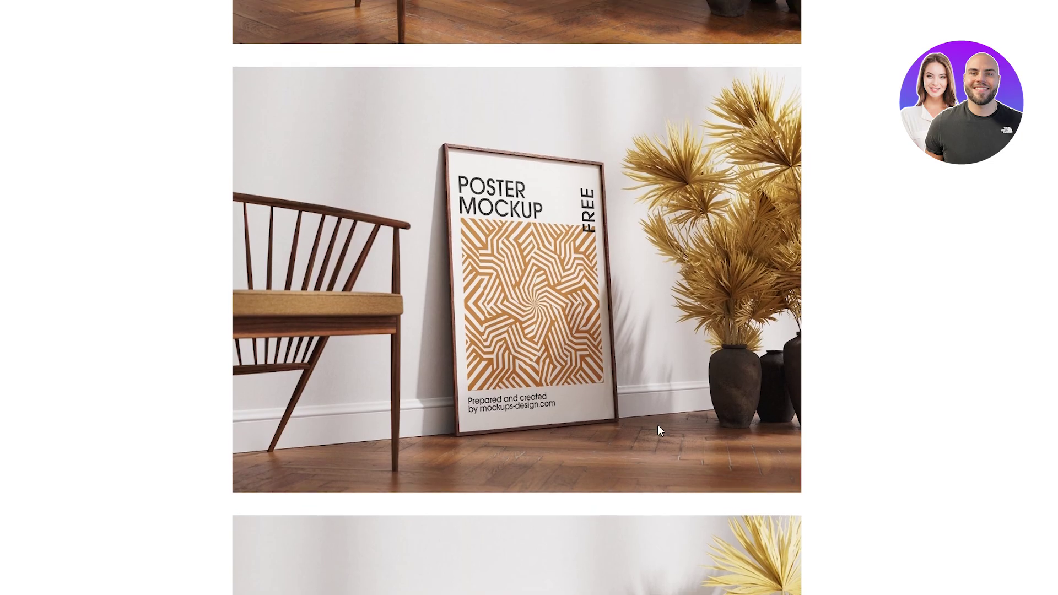
scroll(656, 397, "down", 11)
scroll(656, 375, "up", 17)
scroll(656, 373, "up", 6)
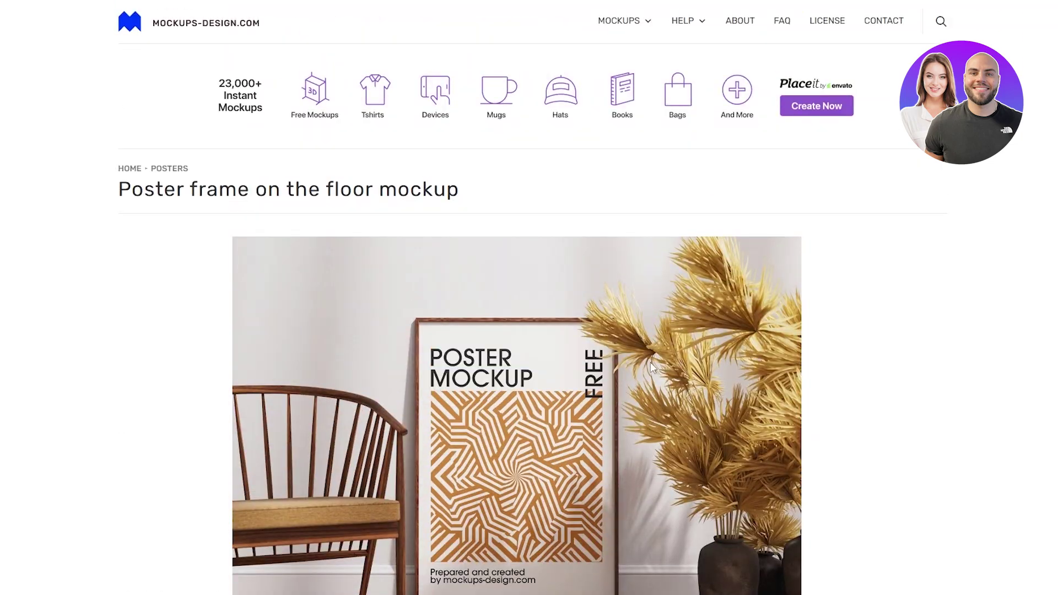
scroll(533, 226, "down", 20)
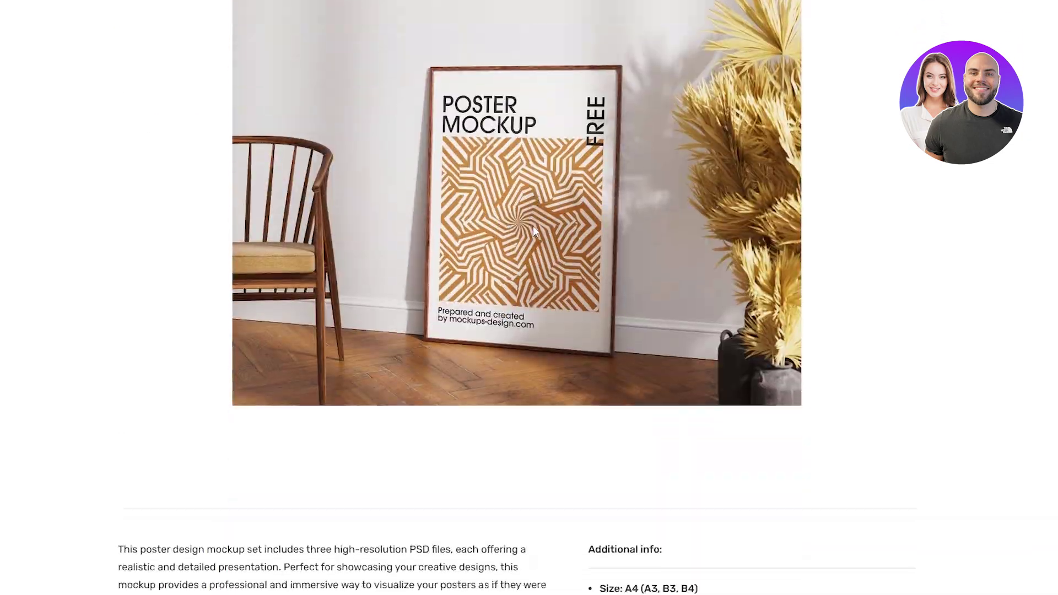
scroll(551, 276, "down", 2)
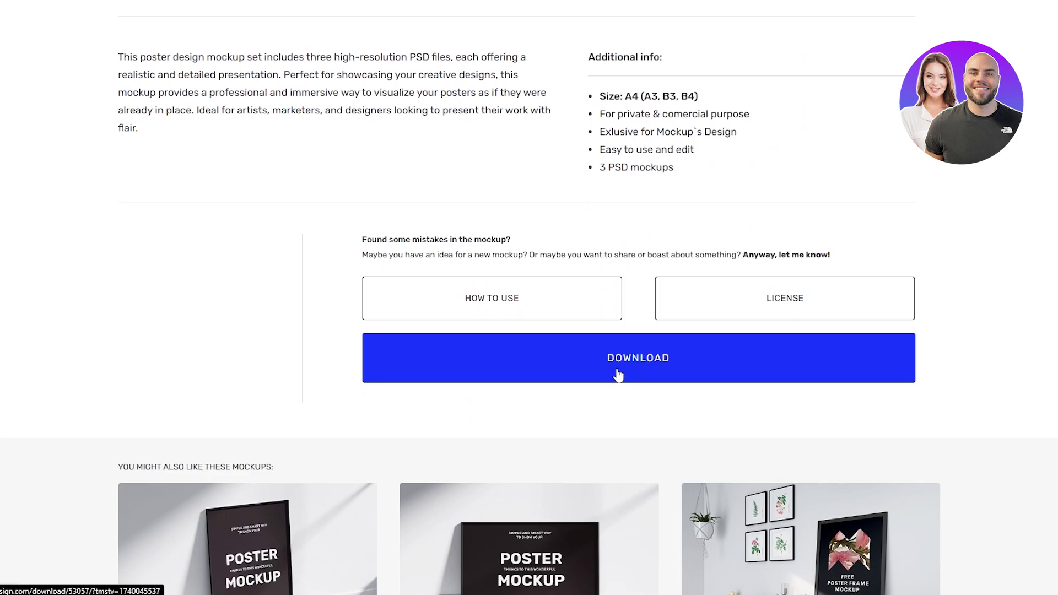
left_click(653, 358)
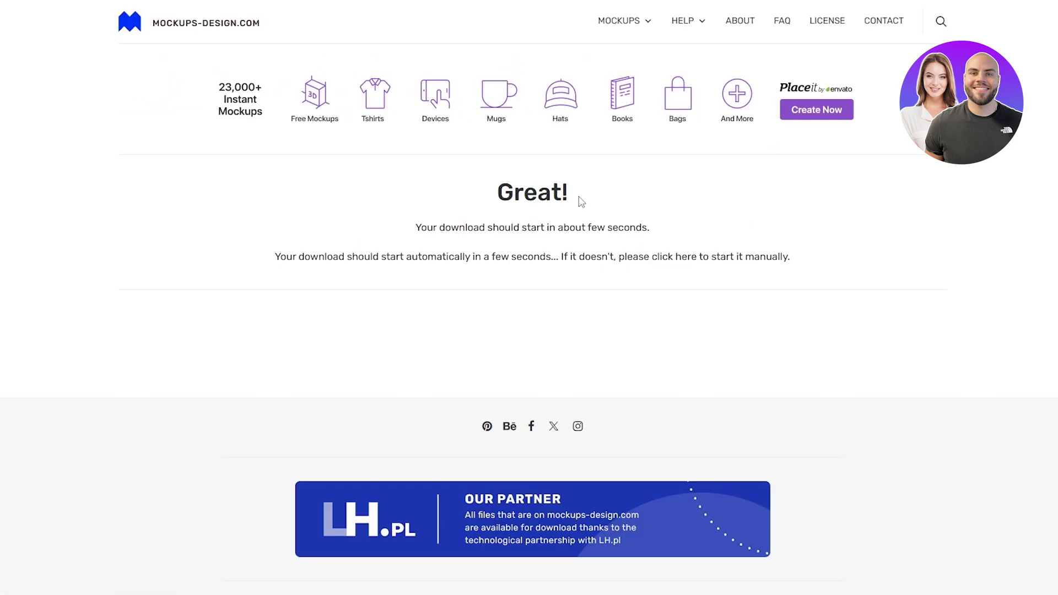
left_click_drag(530, 228, 646, 227)
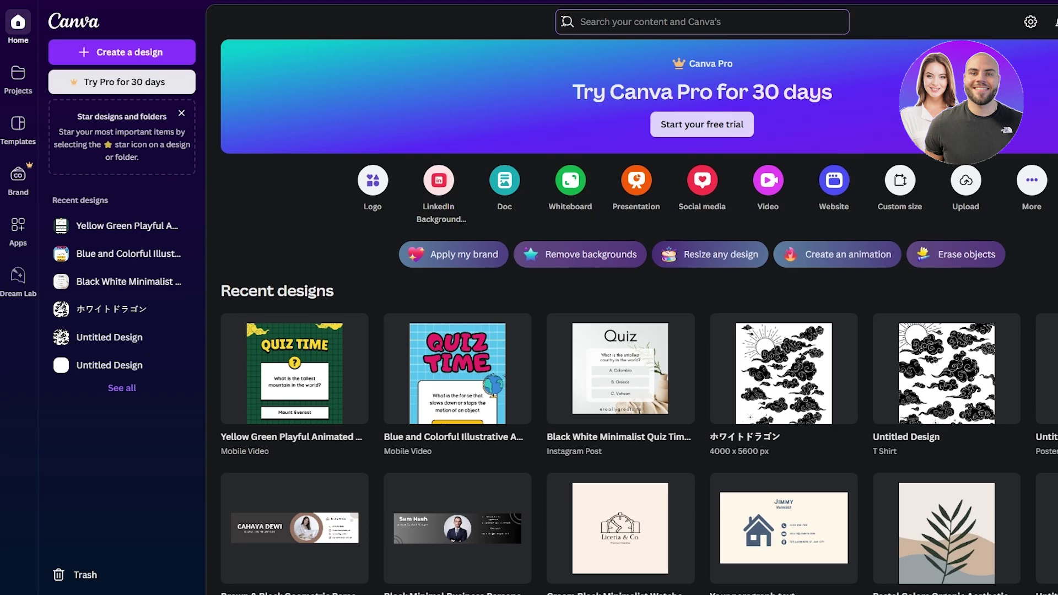
Search Canva for 'poster' designs
type("pos")
key("BackSpace")
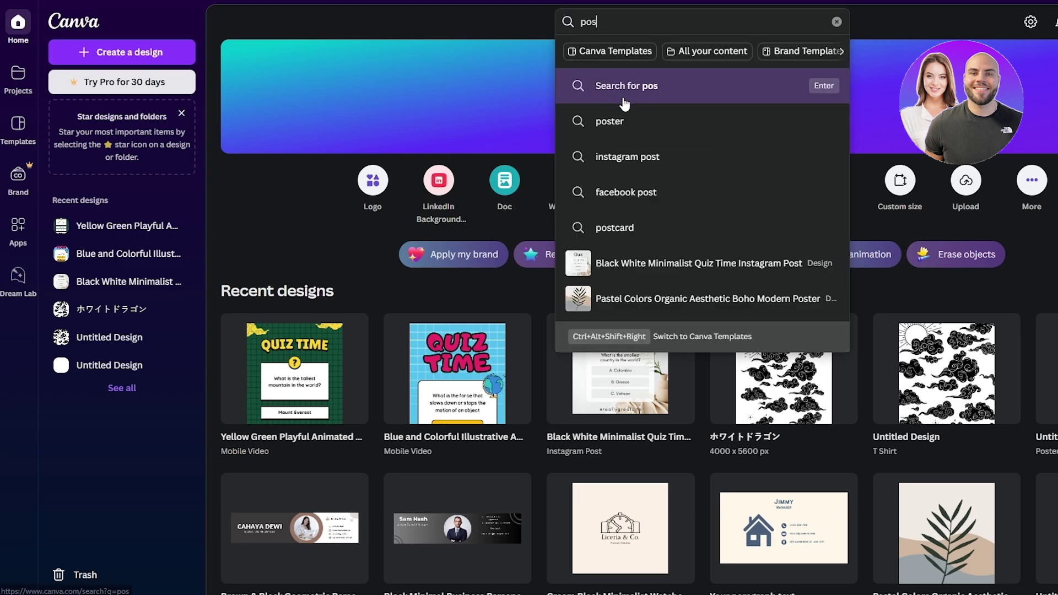
left_click(628, 117)
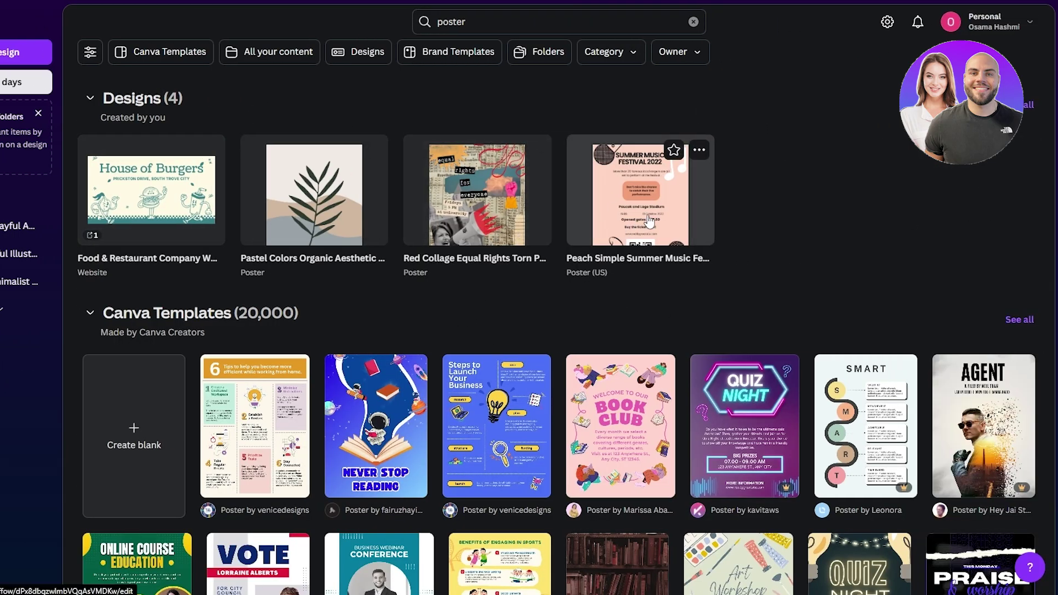
Glance at the Red Collage Equal Rights poster, then preview the six-tips infographic template
left_click(462, 238)
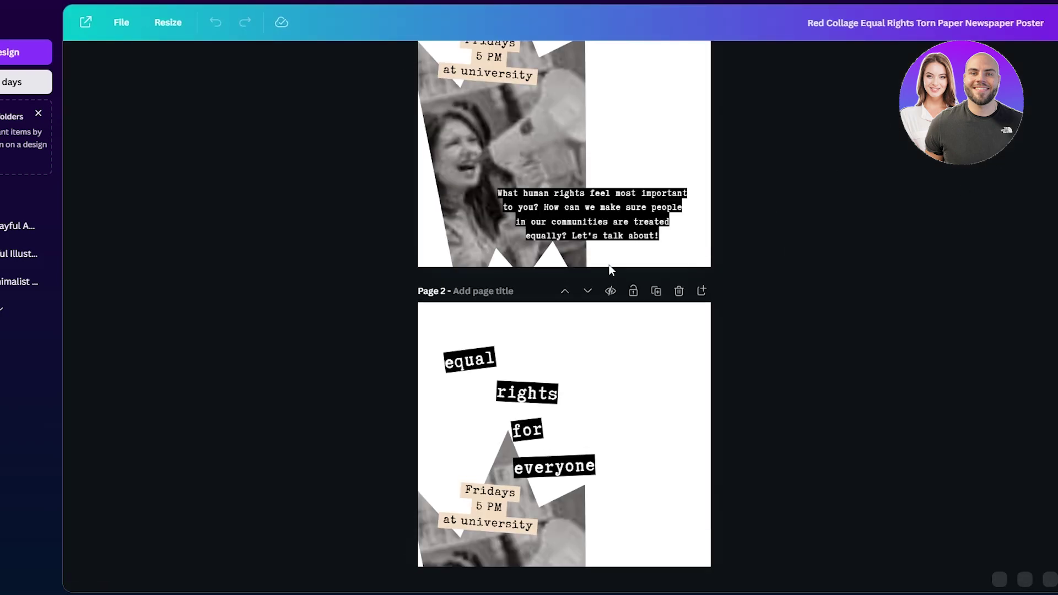
scroll(610, 263, "up", 5)
left_click(614, 263)
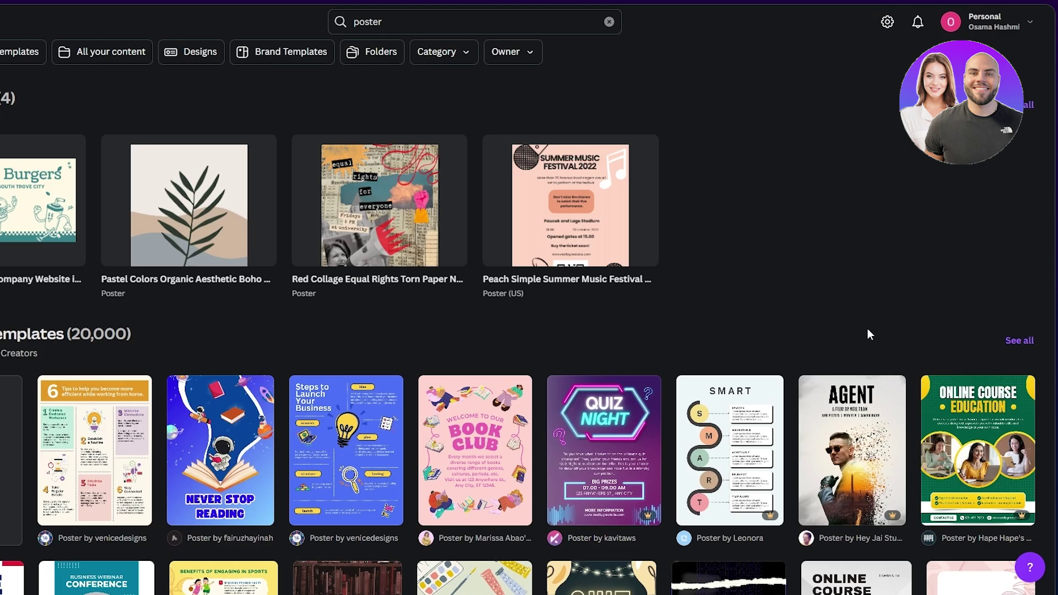
scroll(810, 323, "down", 3)
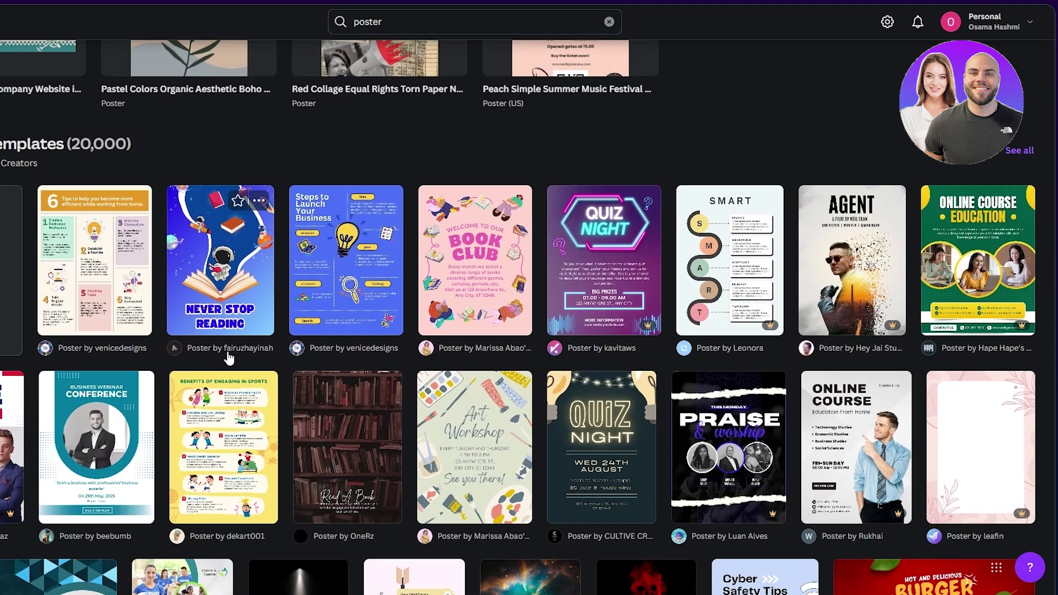
left_click(110, 287)
Customize the six-tips infographic template and save it as a PNG to the computer
left_click(744, 179)
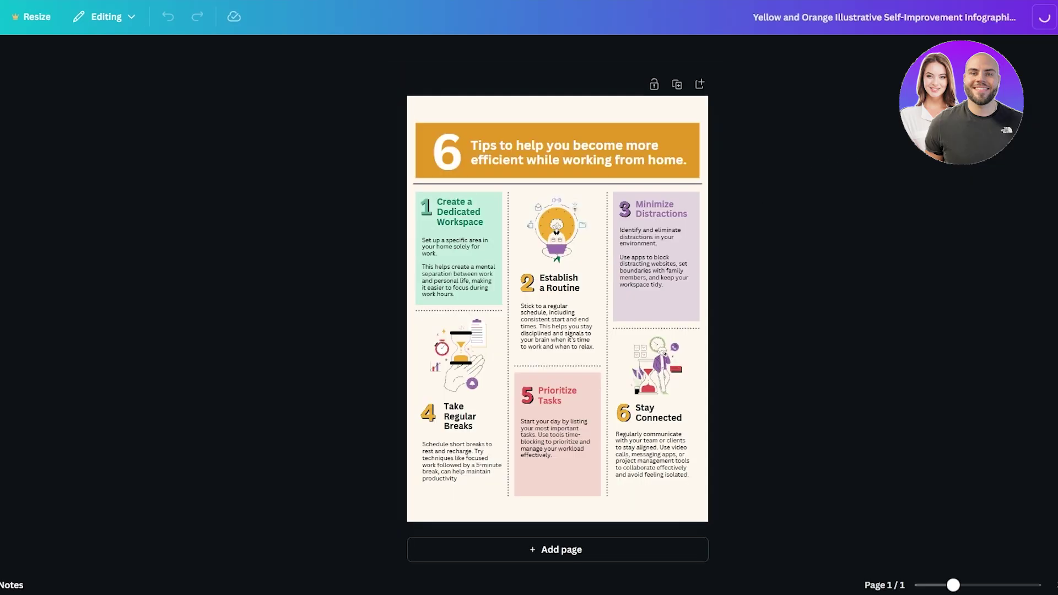
left_click(1027, 16)
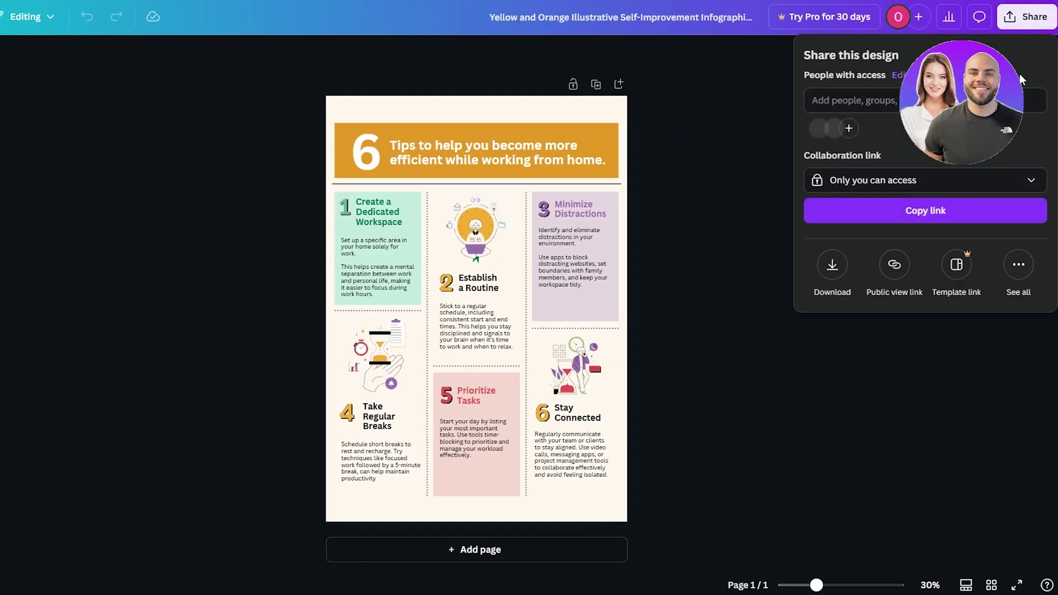
left_click(833, 272)
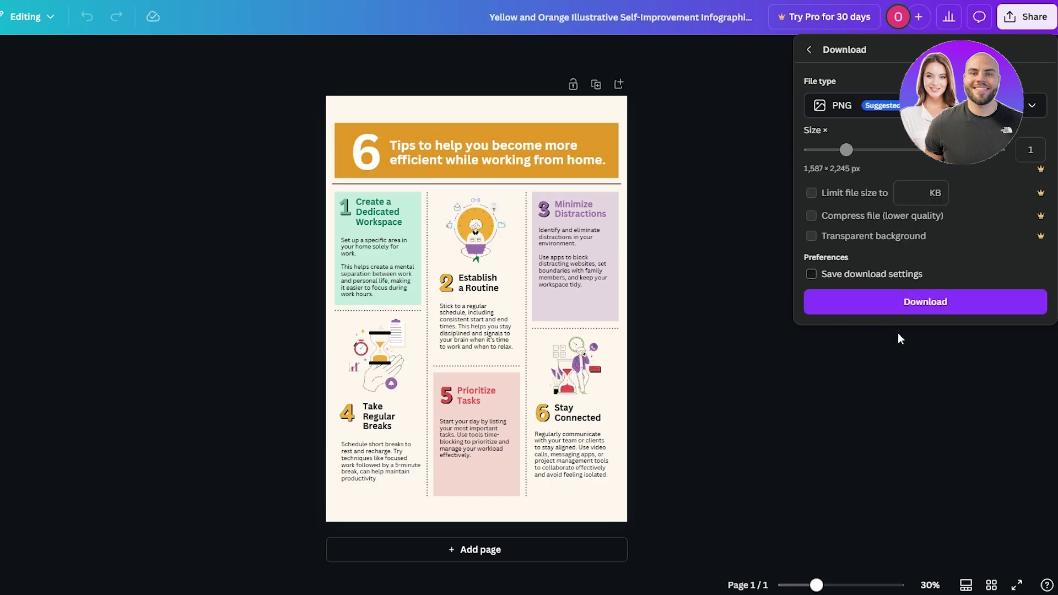
left_click(903, 308)
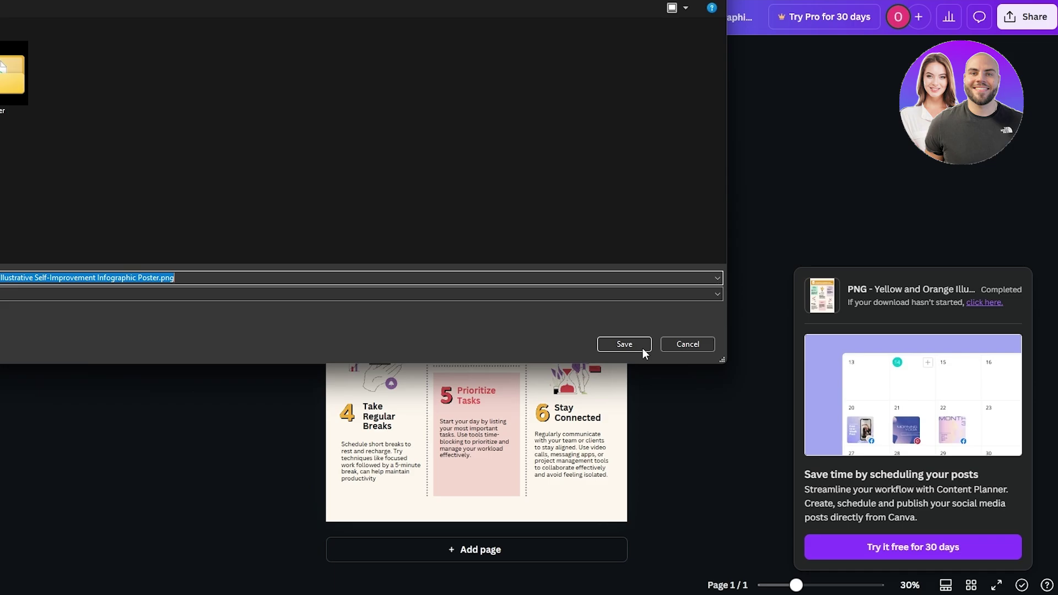
left_click(624, 345)
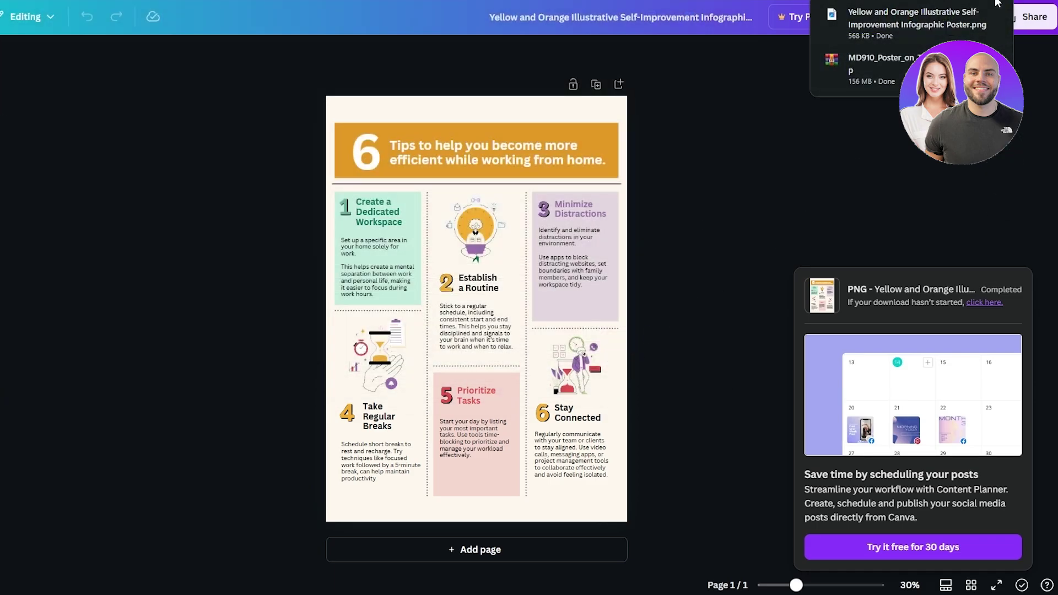
left_click(970, 16)
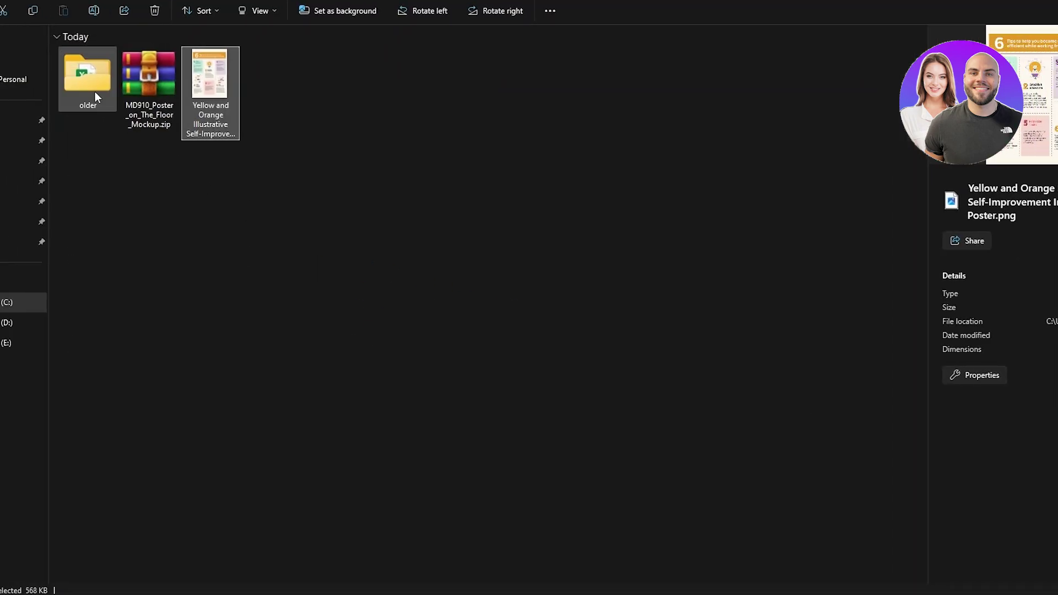
Extract the MD910_Poster_on_The_Floor_Mockup zip with WinRAR and open its inner mockup folder
left_click(171, 79)
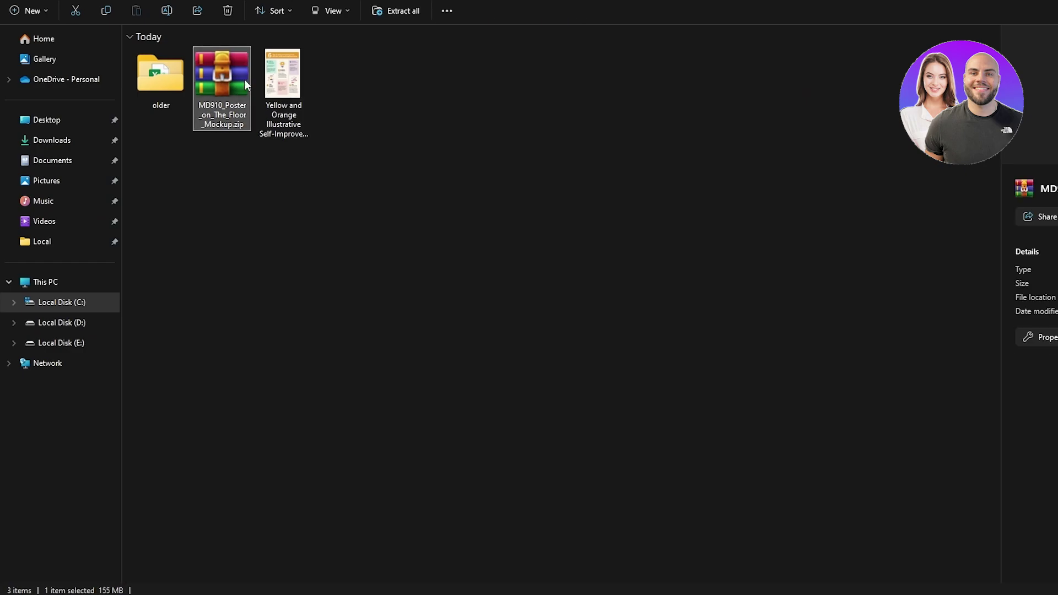
right_click(244, 84)
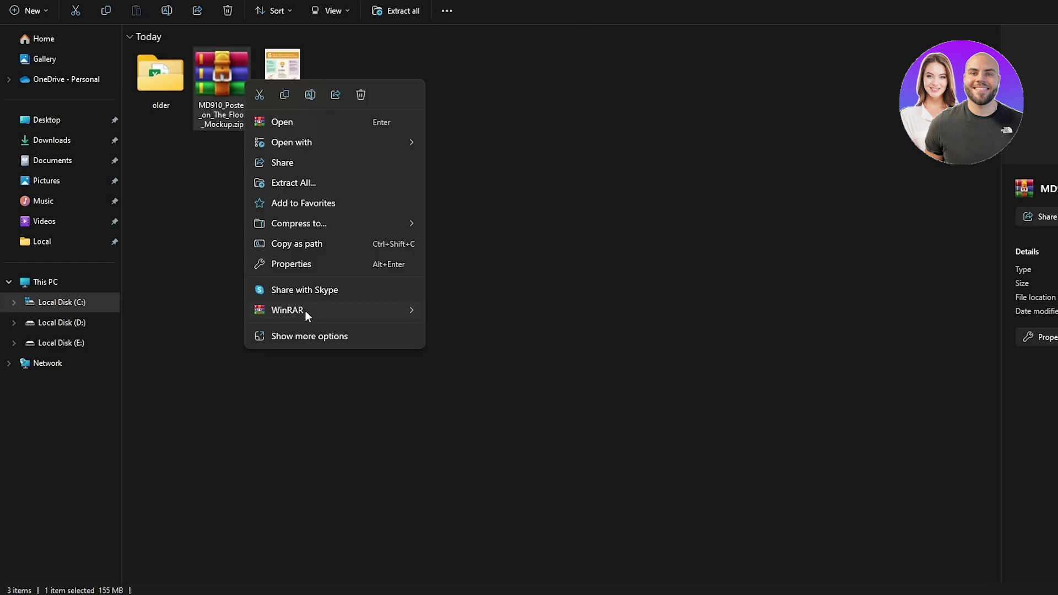
mouse_move(316, 312)
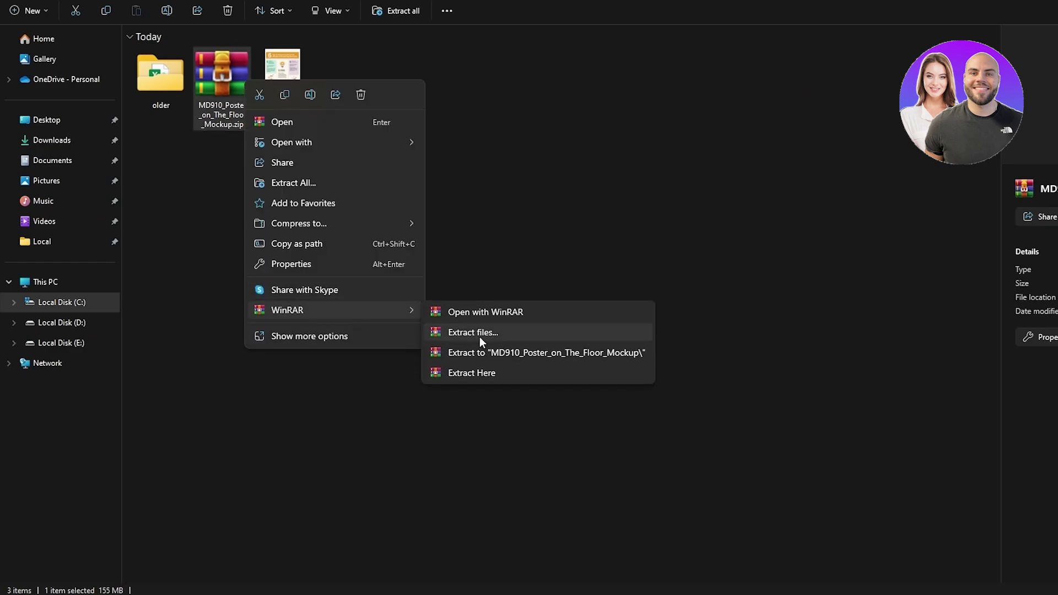
left_click(541, 355)
double_click(348, 99)
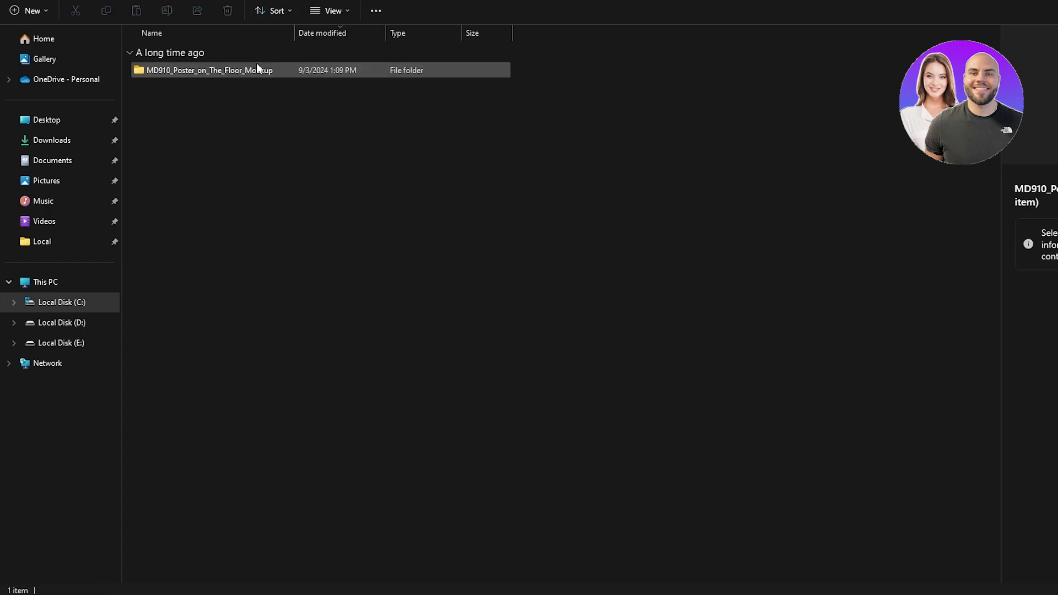
double_click(257, 67)
Preview the Poster_On_The_Floor_Mockup_3 and _1 JPGs, ending back on mockup 3
scroll(263, 189, "up", 3, "ctrl")
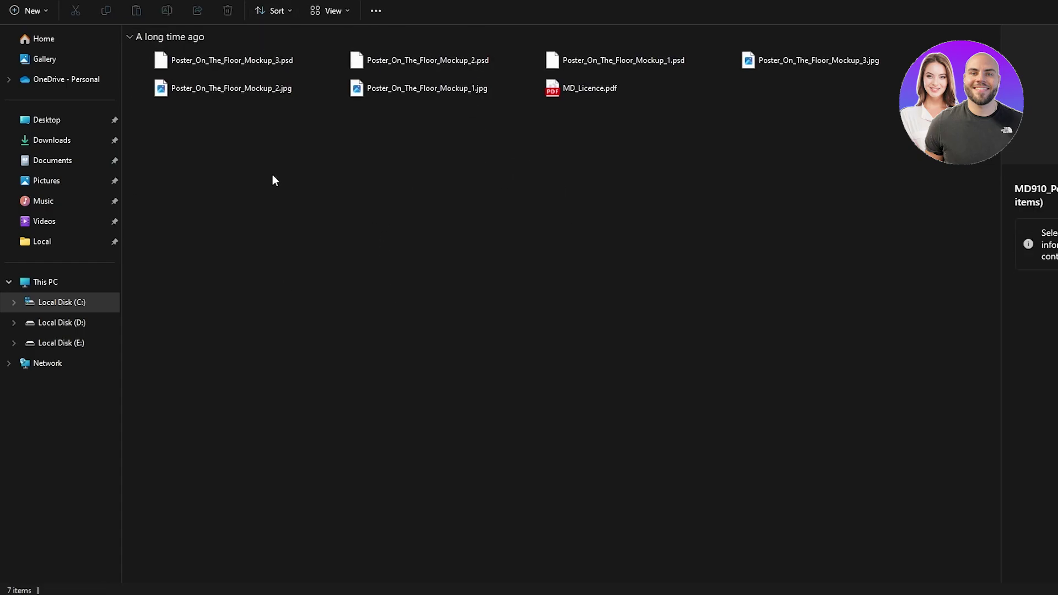
scroll(405, 115, "up", 1, "ctrl")
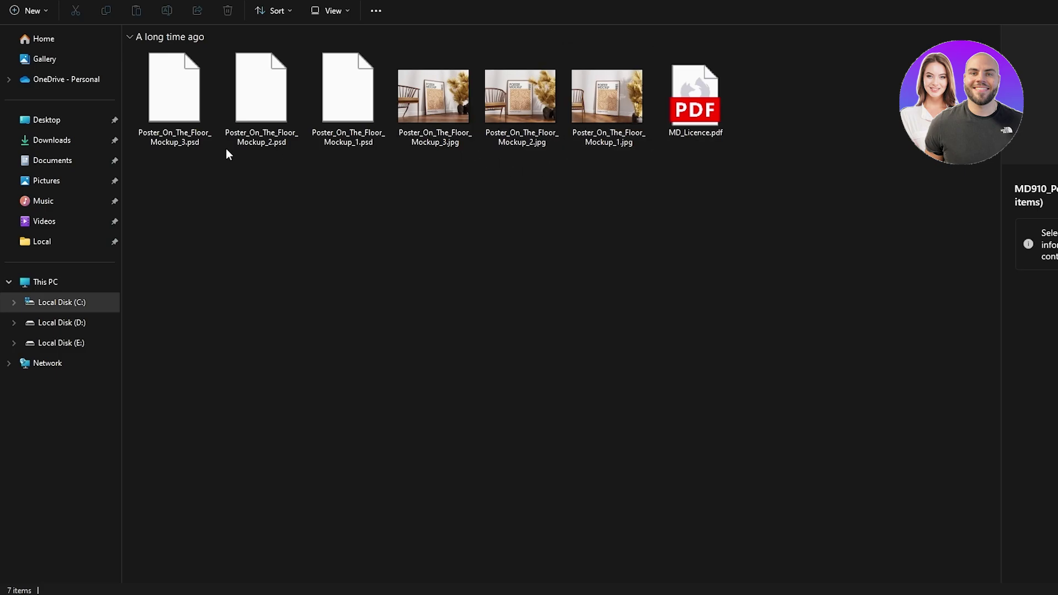
left_click(455, 141)
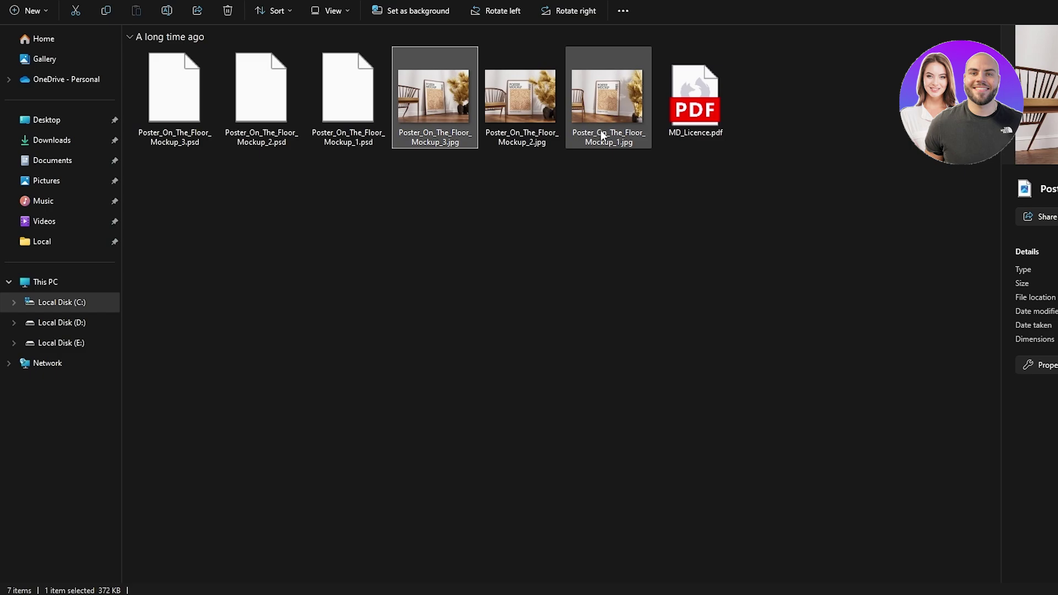
left_click(606, 101)
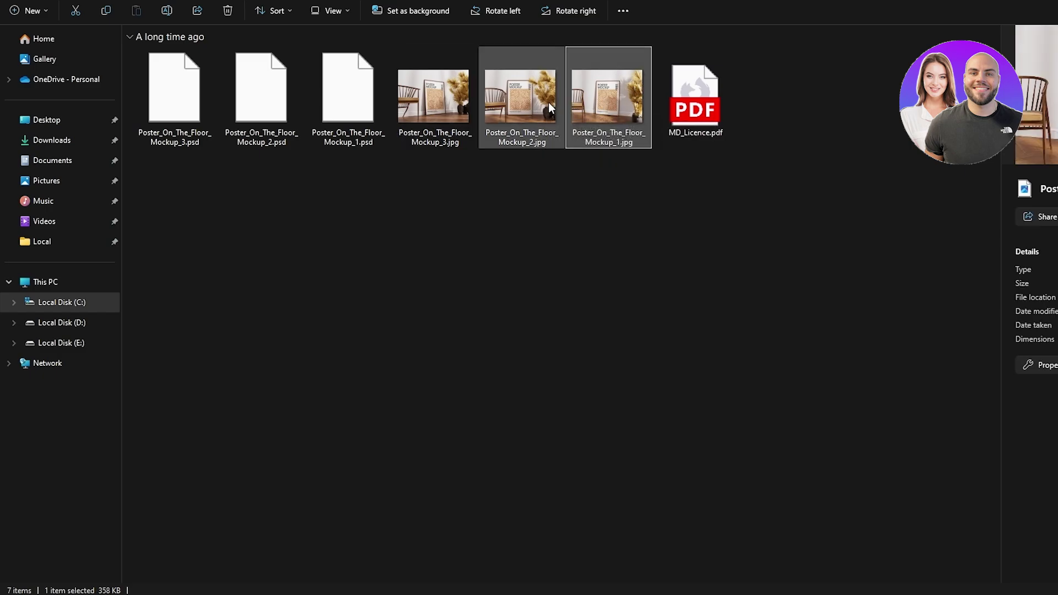
left_click(463, 98)
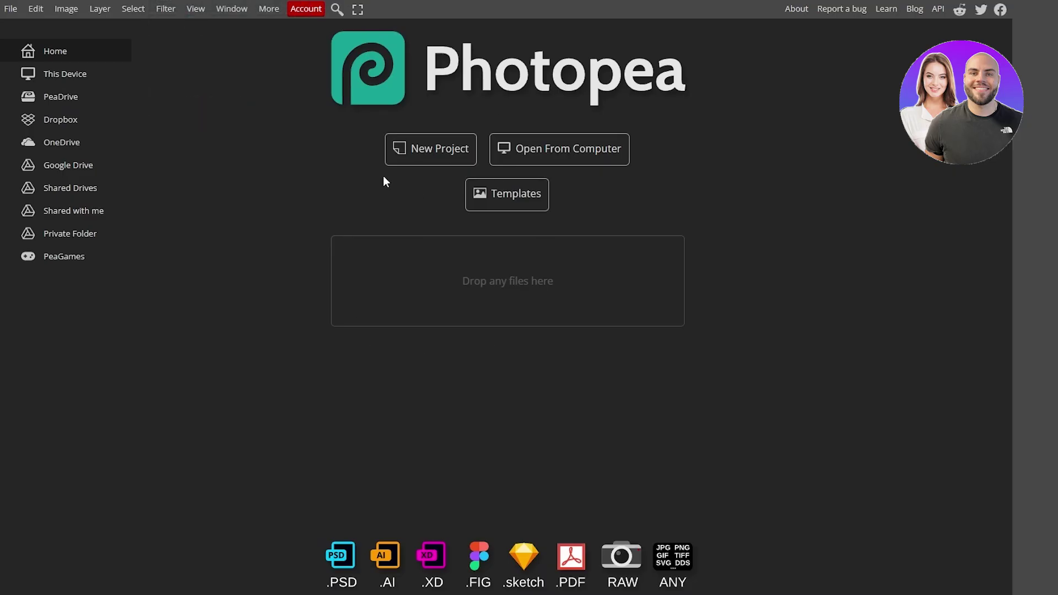
Start a new Photopea project, browse its size presets, and check the infographic's Canva pixel size
left_click(436, 150)
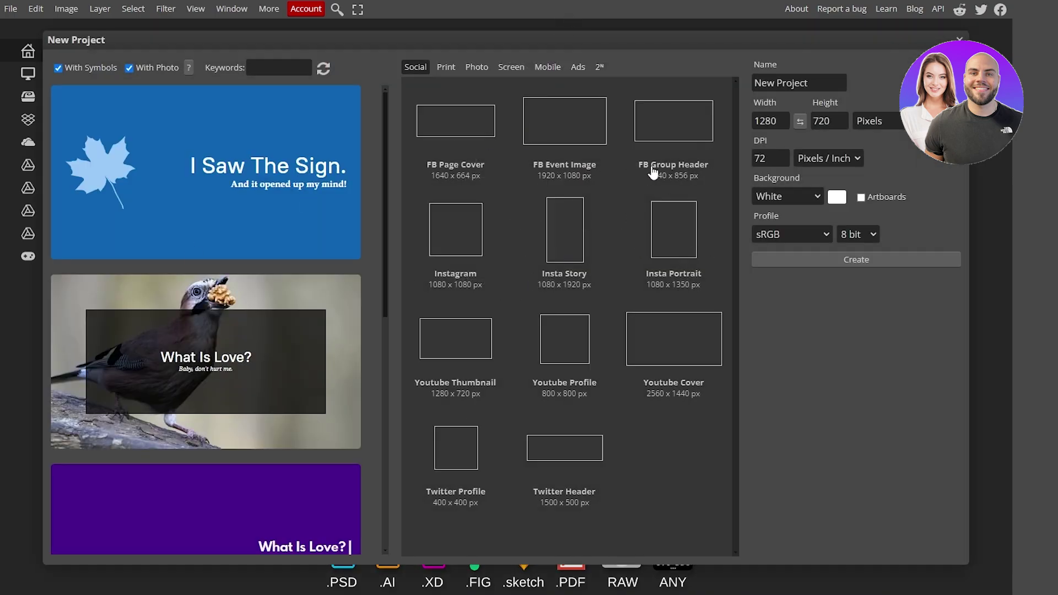
left_click(473, 68)
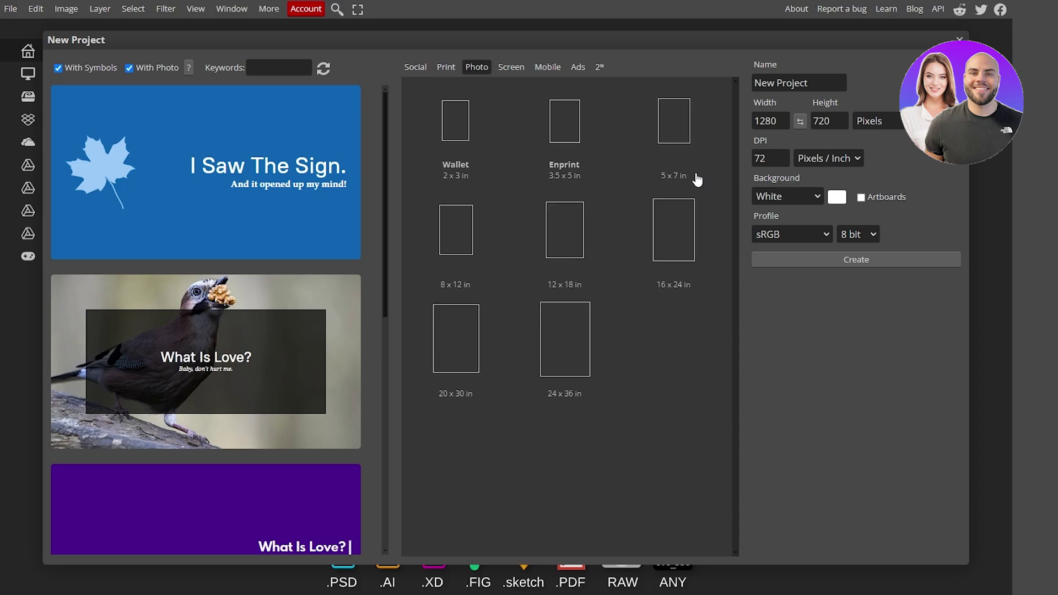
left_click(447, 66)
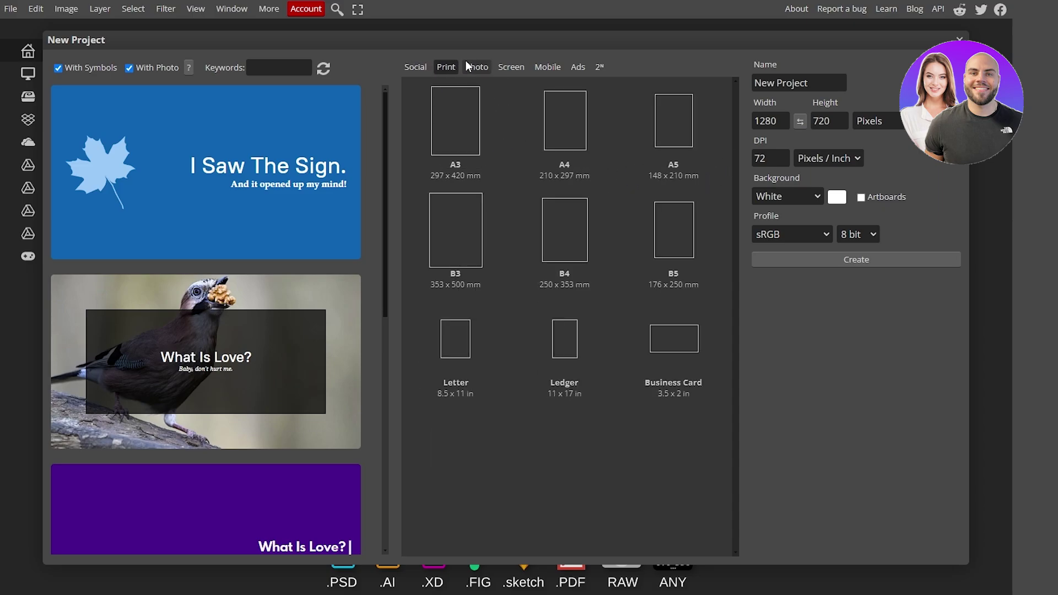
left_click(476, 66)
left_click(573, 69)
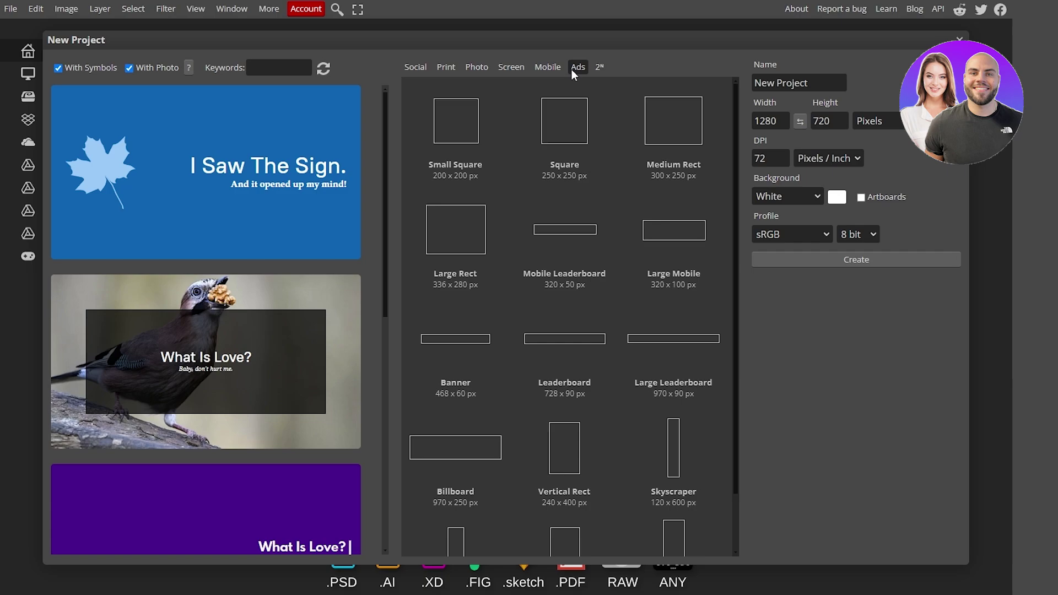
scroll(483, 366, "down", 1)
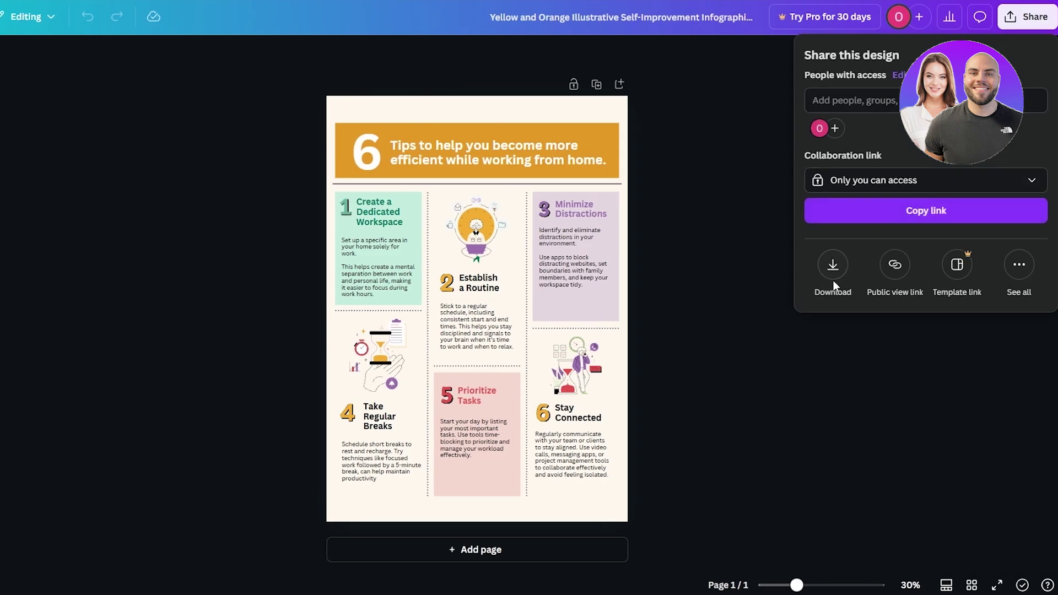
left_click(833, 285)
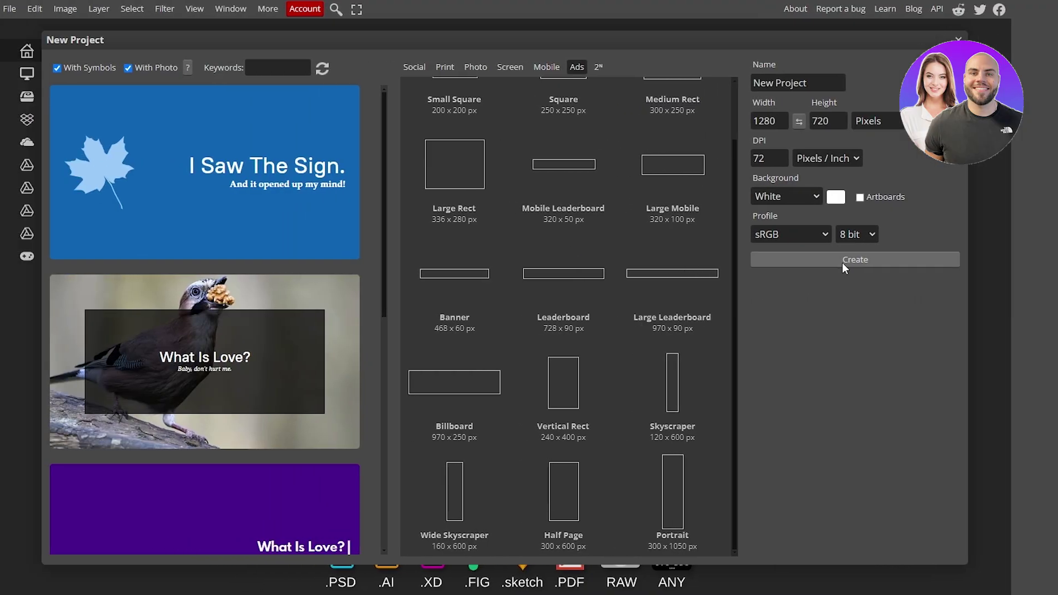
Set the new project's width to 1586 px and height to 2545 px
double_click(770, 121)
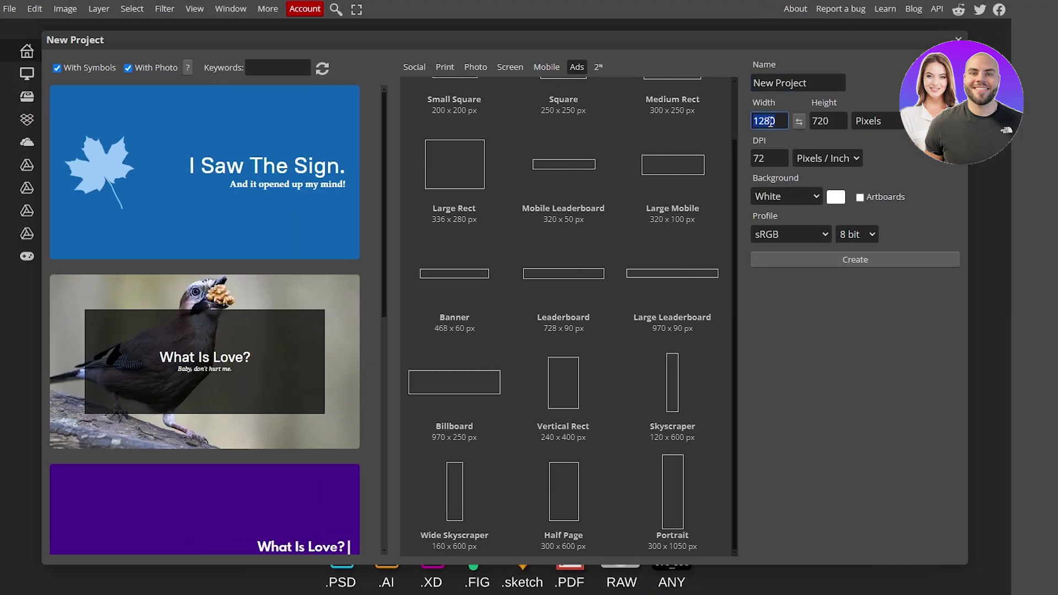
type("1586")
double_click(823, 120)
type("2545")
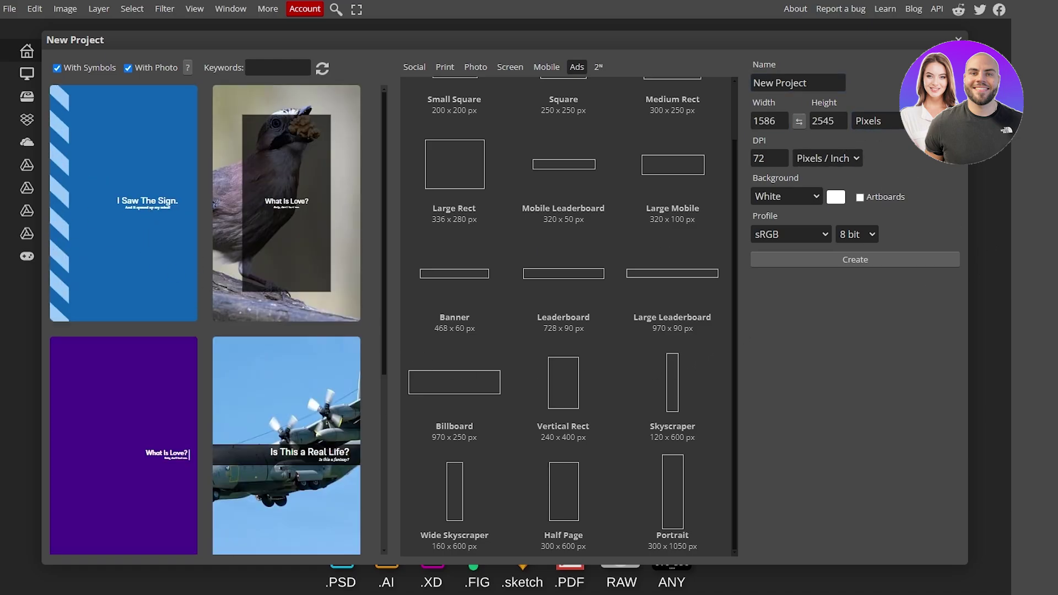
double_click(763, 159)
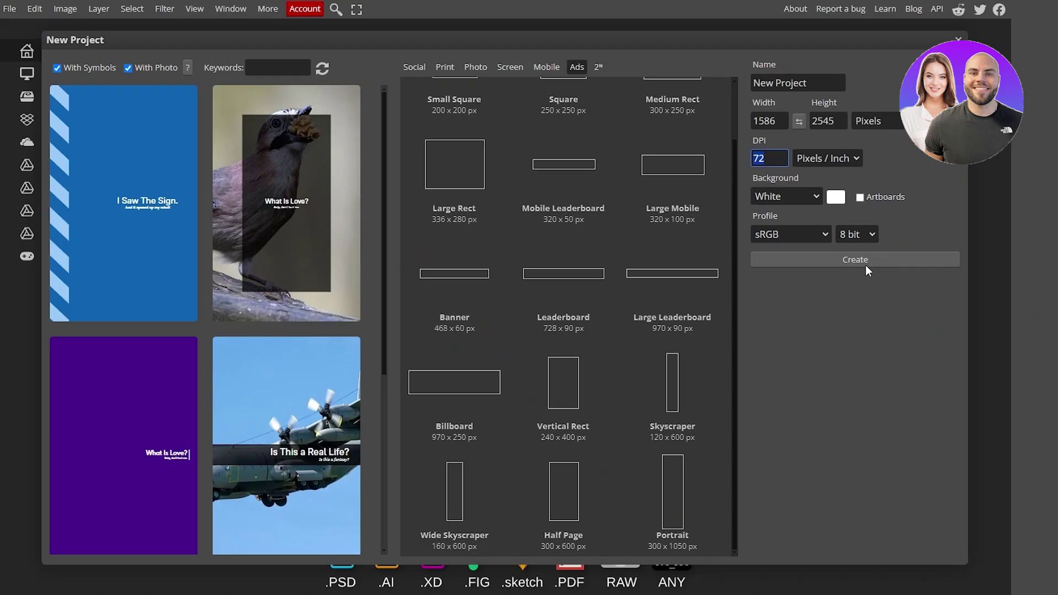
Create the 1586 × 2545 px blank project
left_click(867, 269)
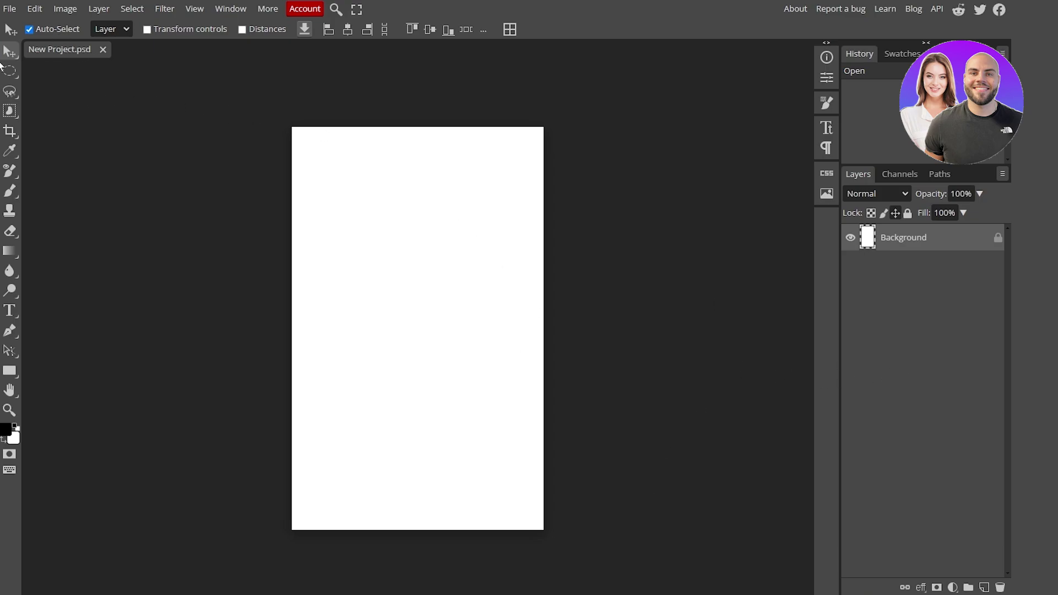
left_click(10, 9)
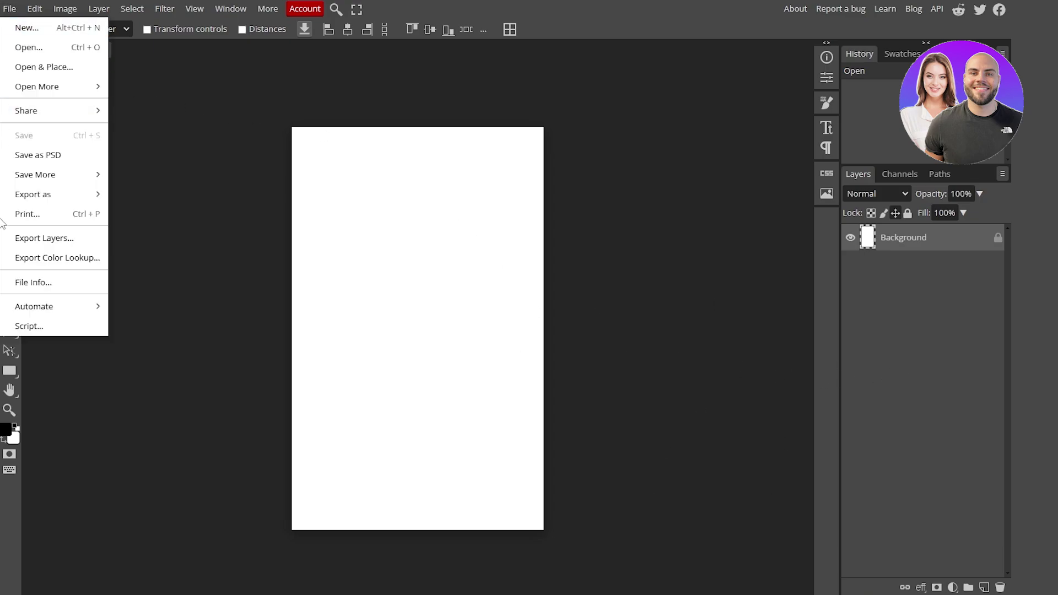
mouse_move(31, 196)
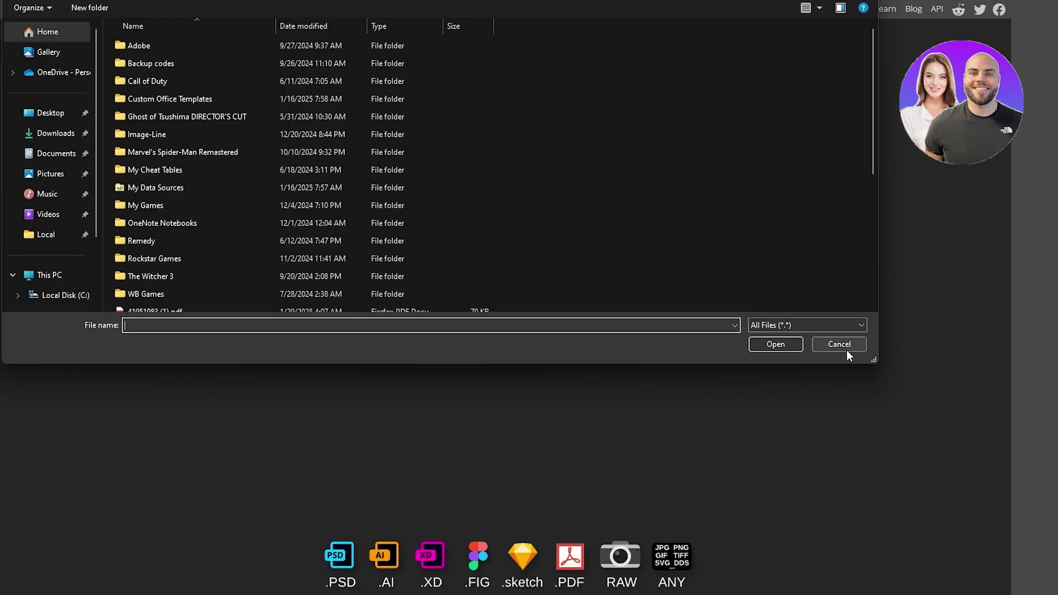
left_click(846, 350)
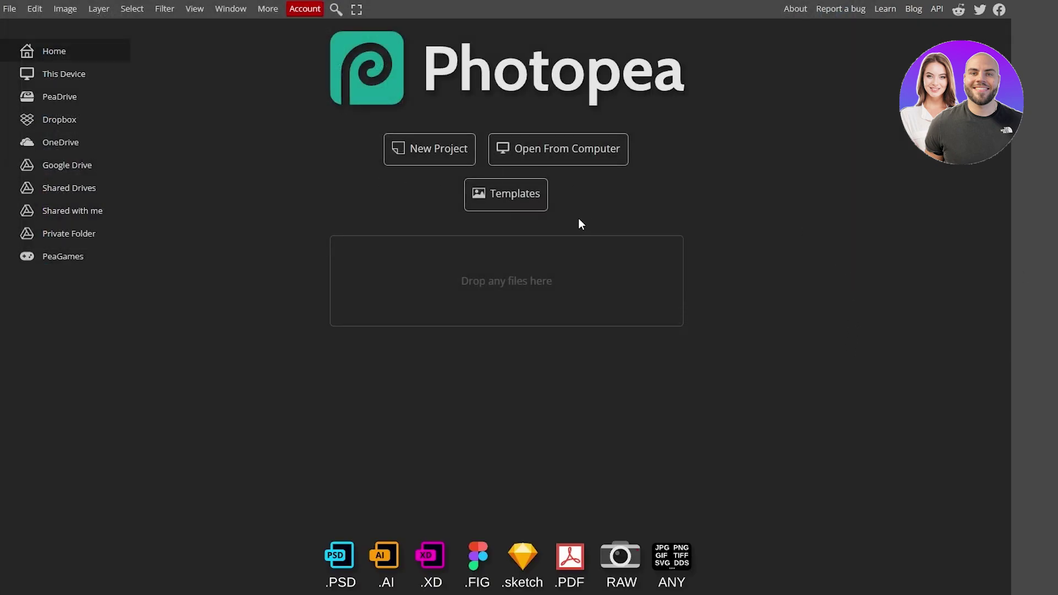
Open Poster_On_The_Floor_Mockup_3.psd from Downloads and delete its placeholder layer
left_click(10, 9)
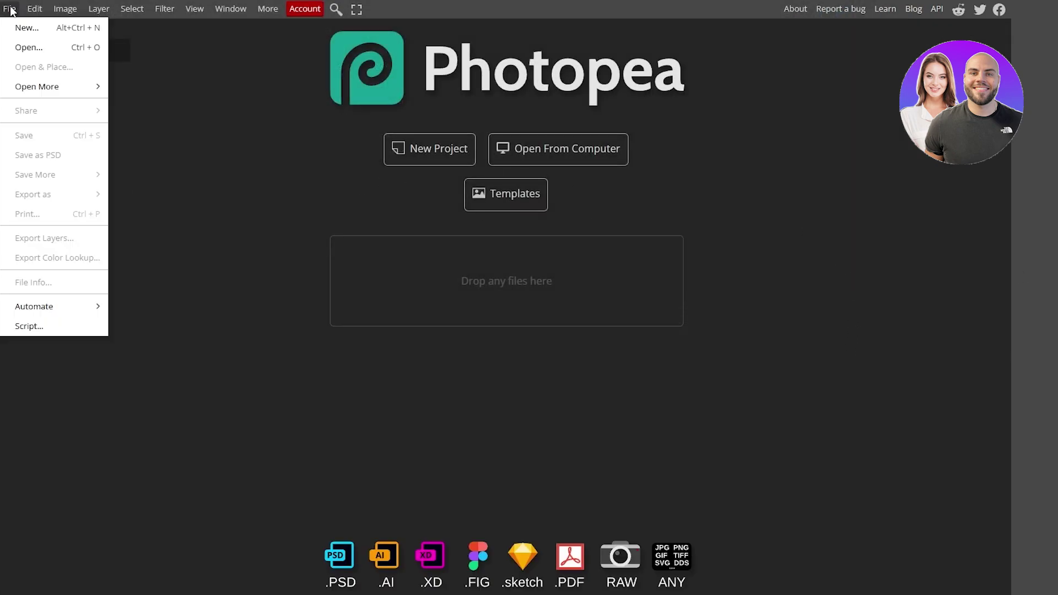
left_click(22, 54)
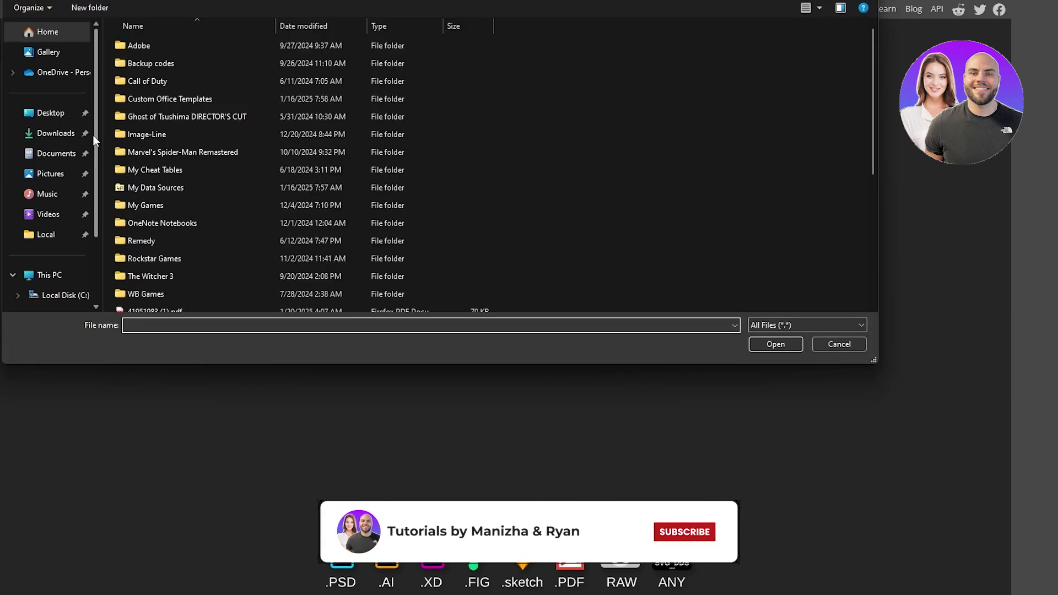
left_click(66, 134)
double_click(301, 57)
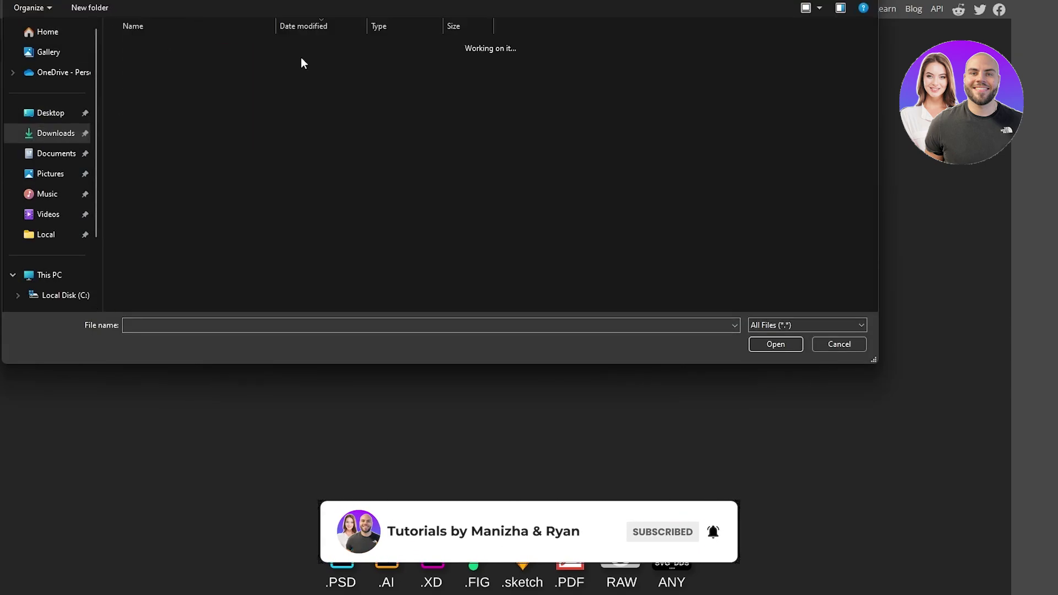
scroll(199, 166, "up", 3)
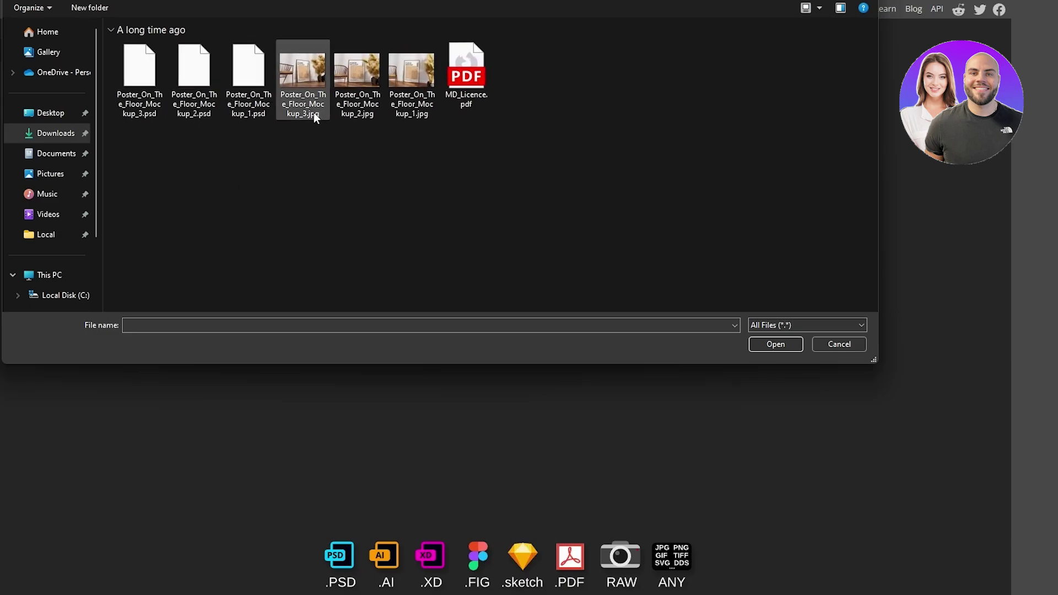
double_click(144, 115)
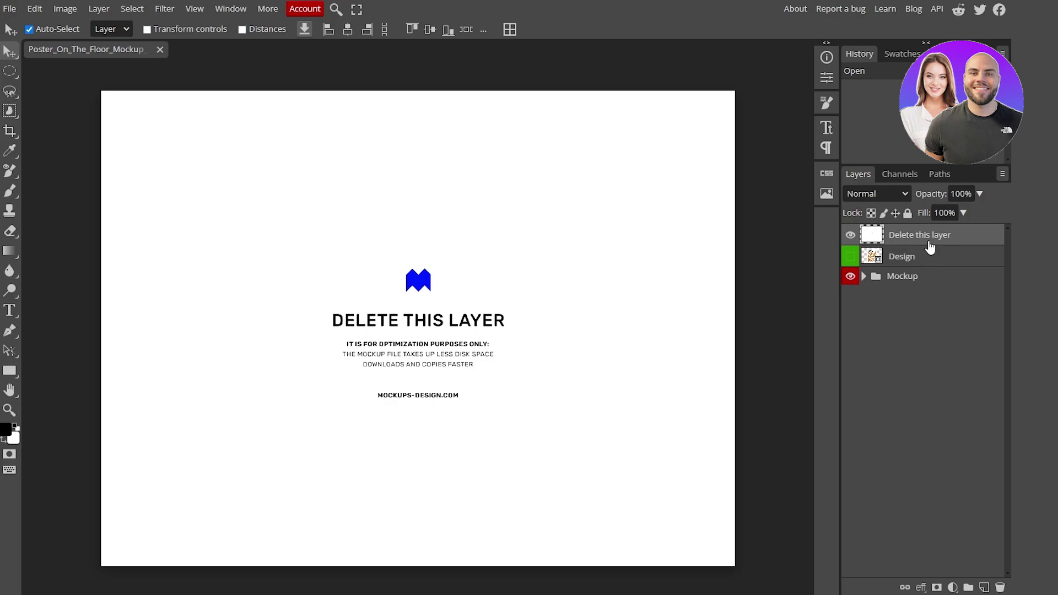
key("Delete")
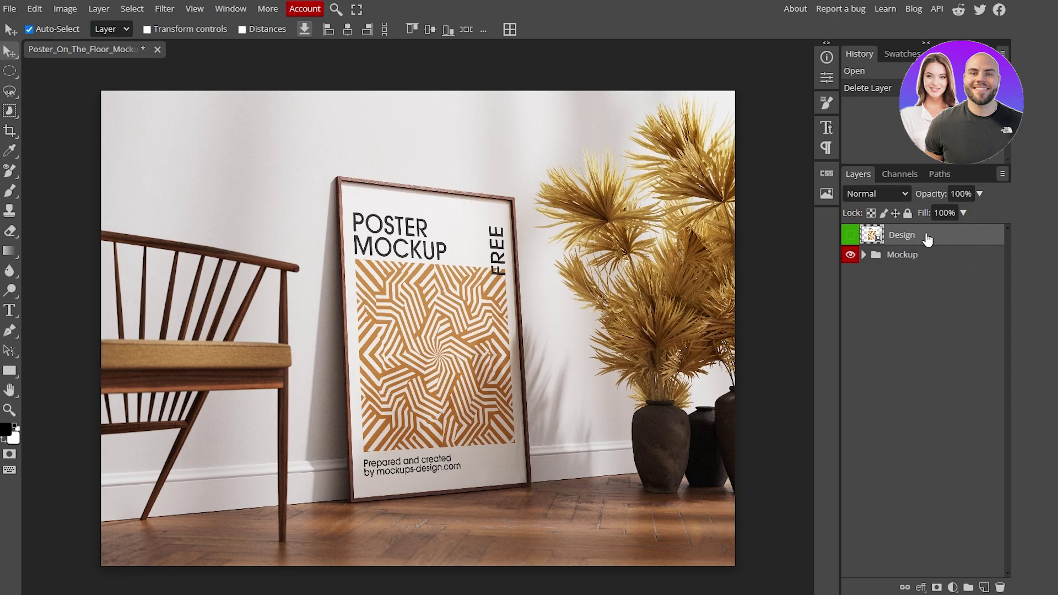
Open the Design smart object's contents as Layer 1.psd in a new tab
double_click(900, 237)
double_click(865, 244)
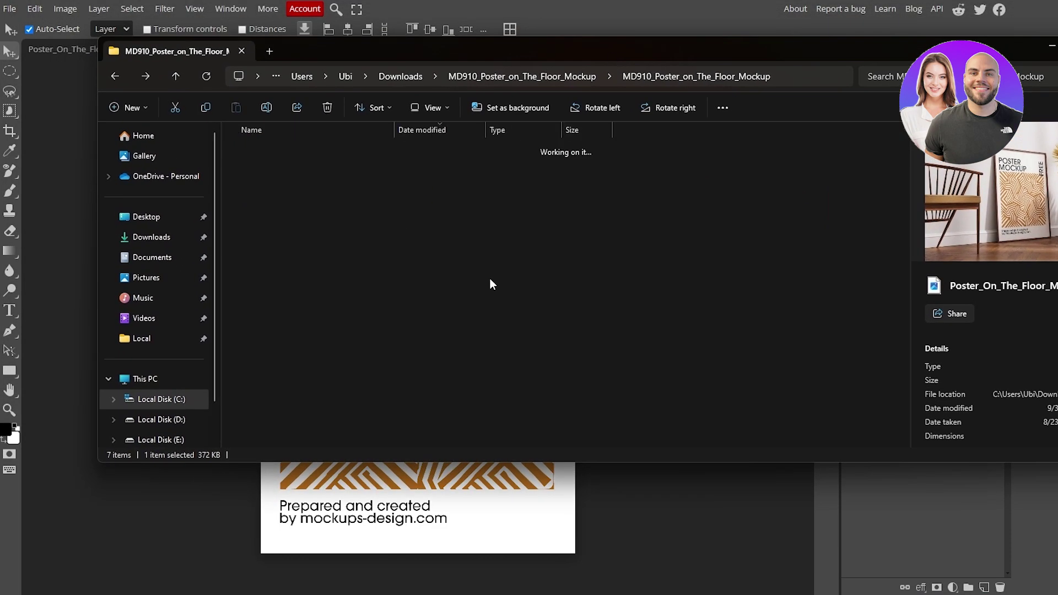
Drag the exported infographic PNG from Downloads into Layer 1.psd
key("alt+Left")
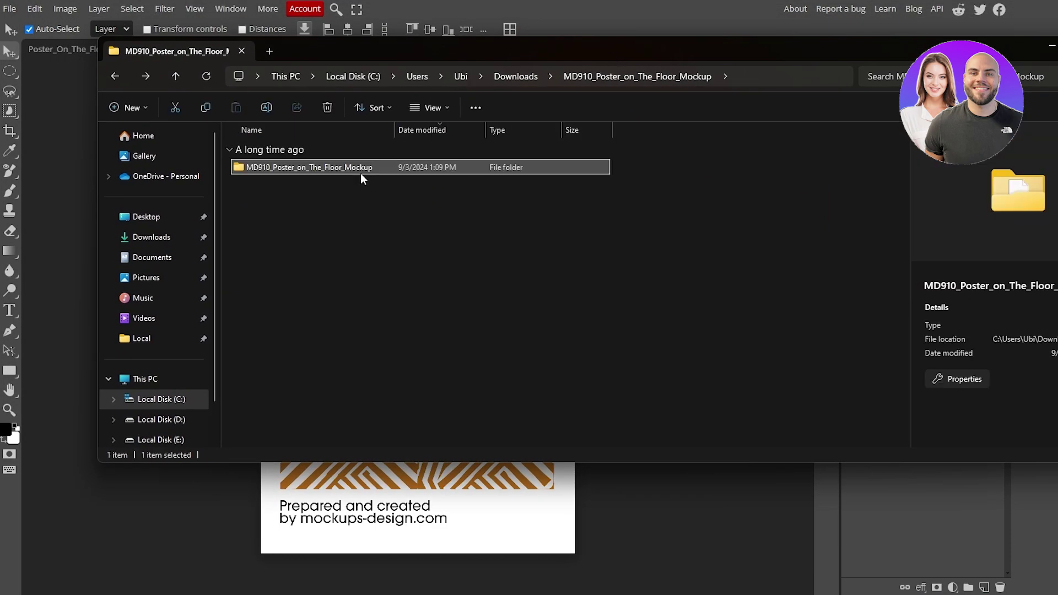
key("alt+Left")
left_click(447, 194)
left_click_drag(613, 58, 263, 102)
left_click_drag(83, 237, 927, 305)
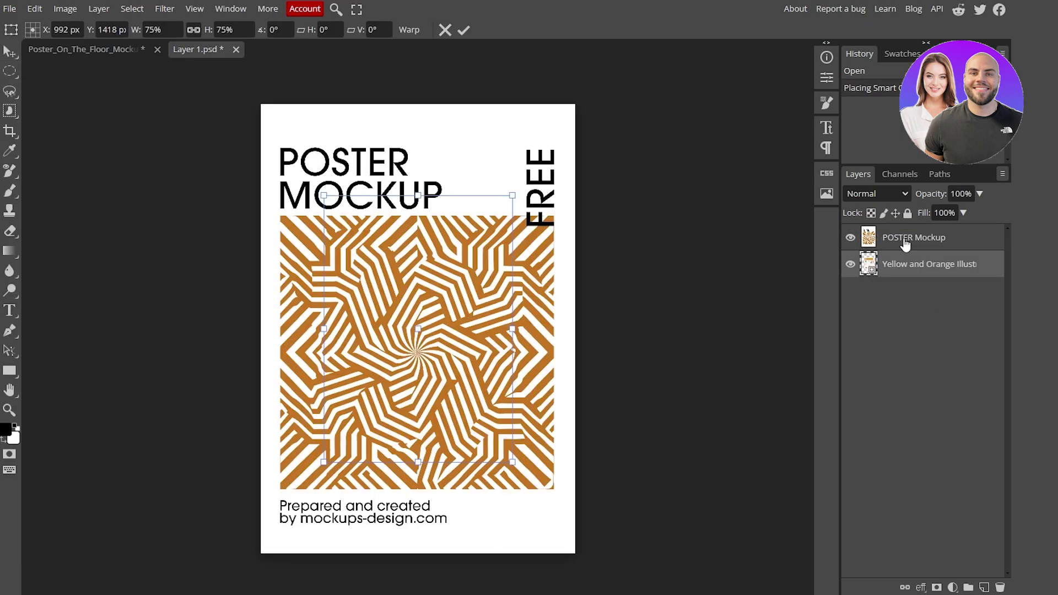
Delete the sample POSTER Mockup layer and open the infographic layer's contents in its own tab
left_click_drag(905, 244, 909, 297)
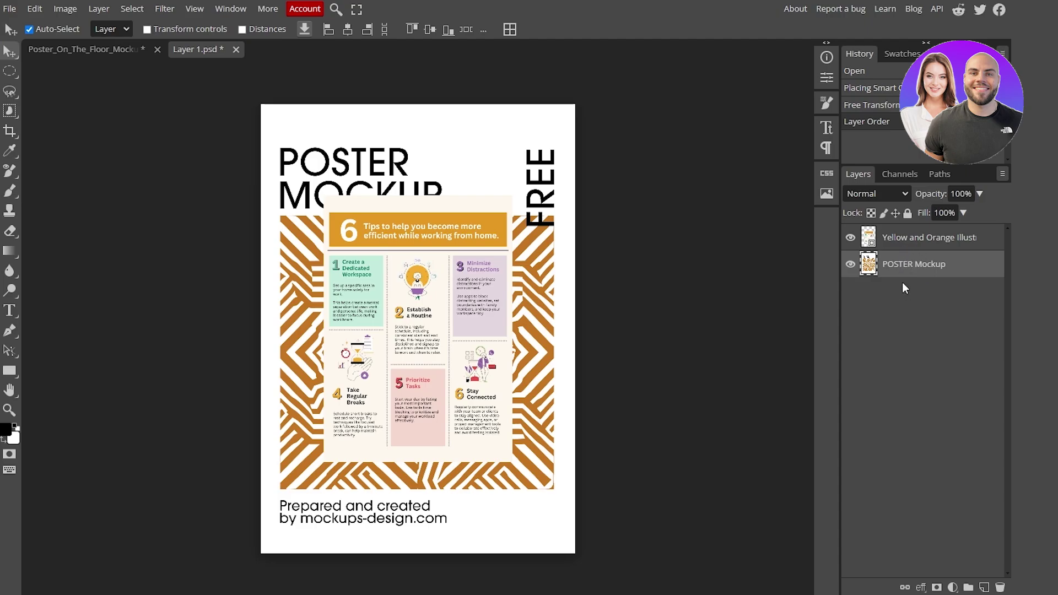
key("Delete")
left_click_drag(416, 241, 417, 241)
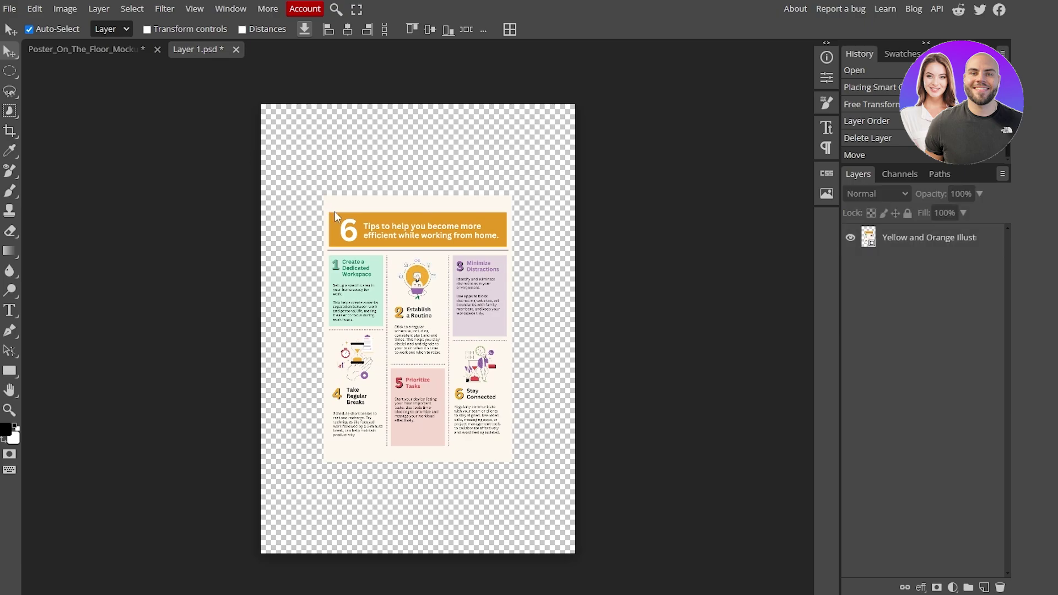
double_click(334, 211)
left_click_drag(450, 330, 431, 342)
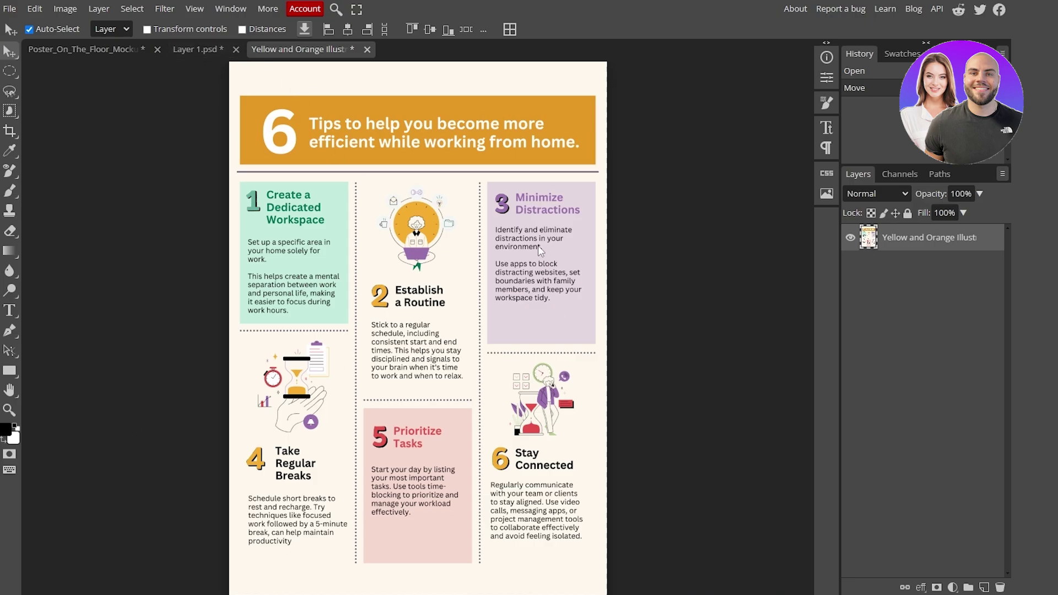
Close the spare Yellow and Orange infographic document without saving
left_click(198, 47)
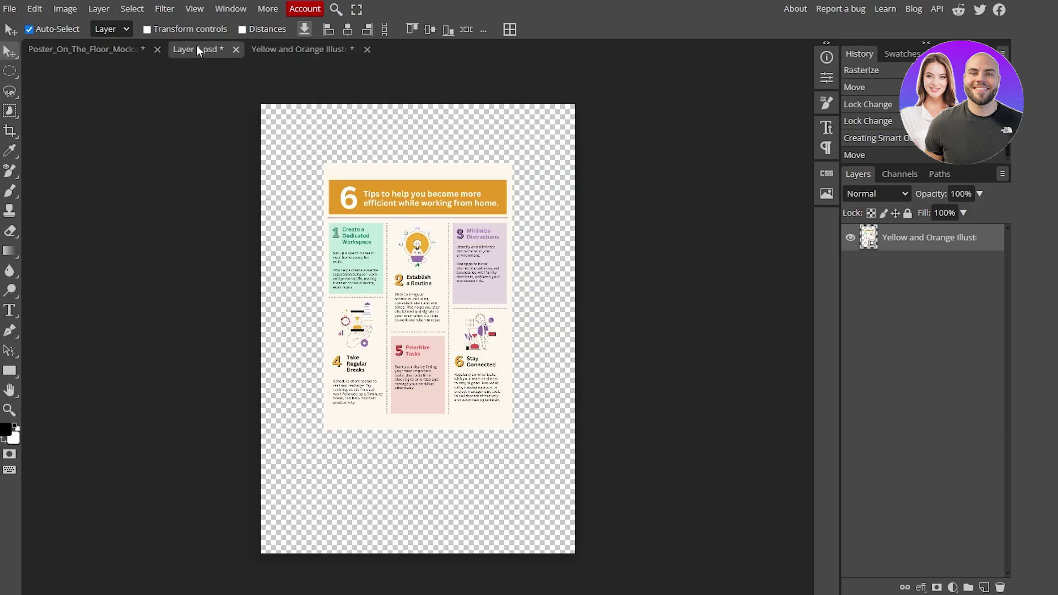
left_click(111, 51)
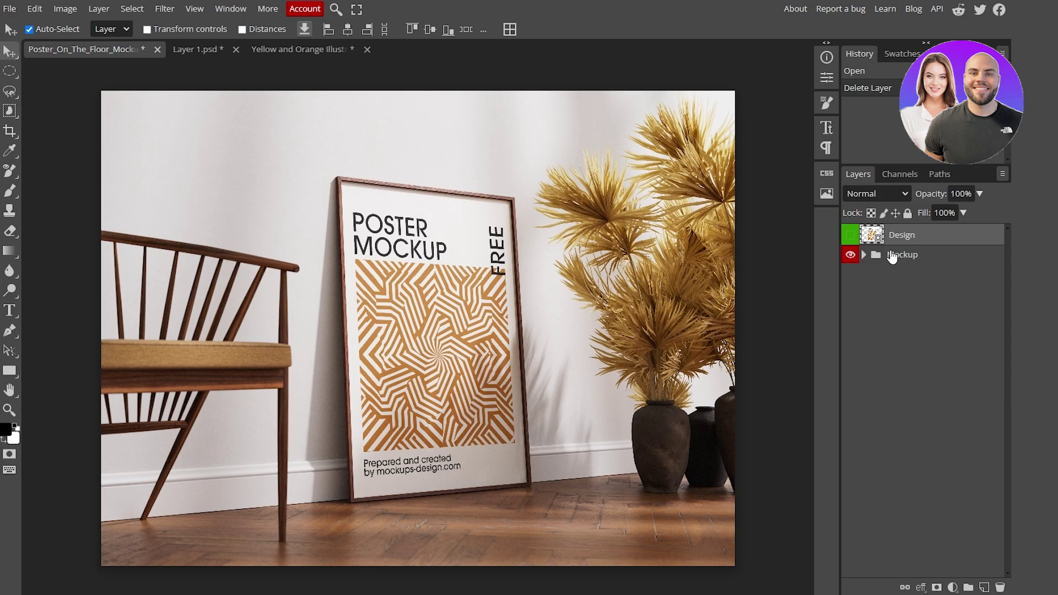
left_click(198, 49)
left_click(367, 49)
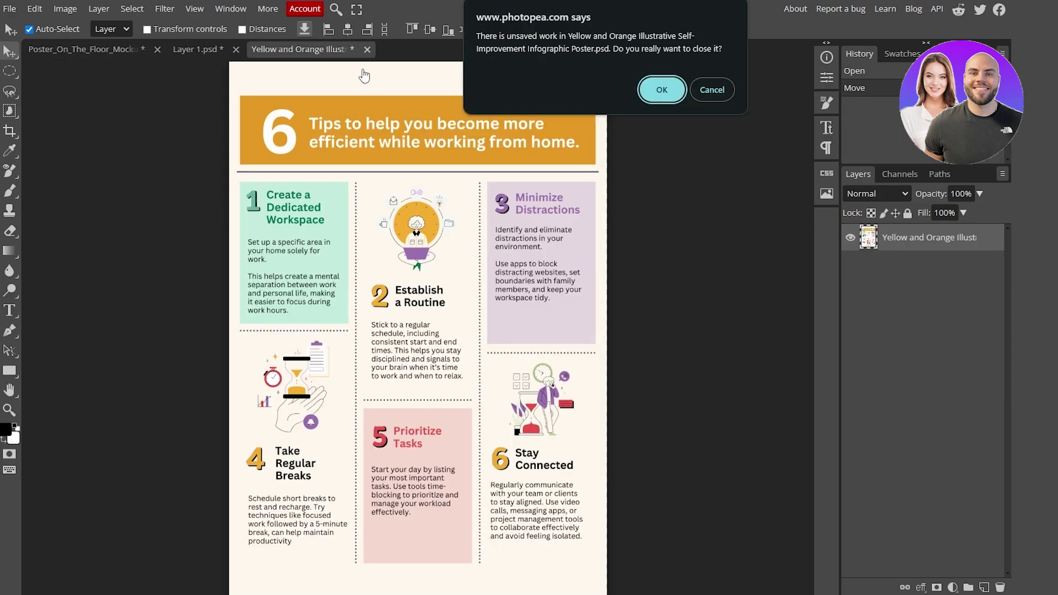
left_click(656, 87)
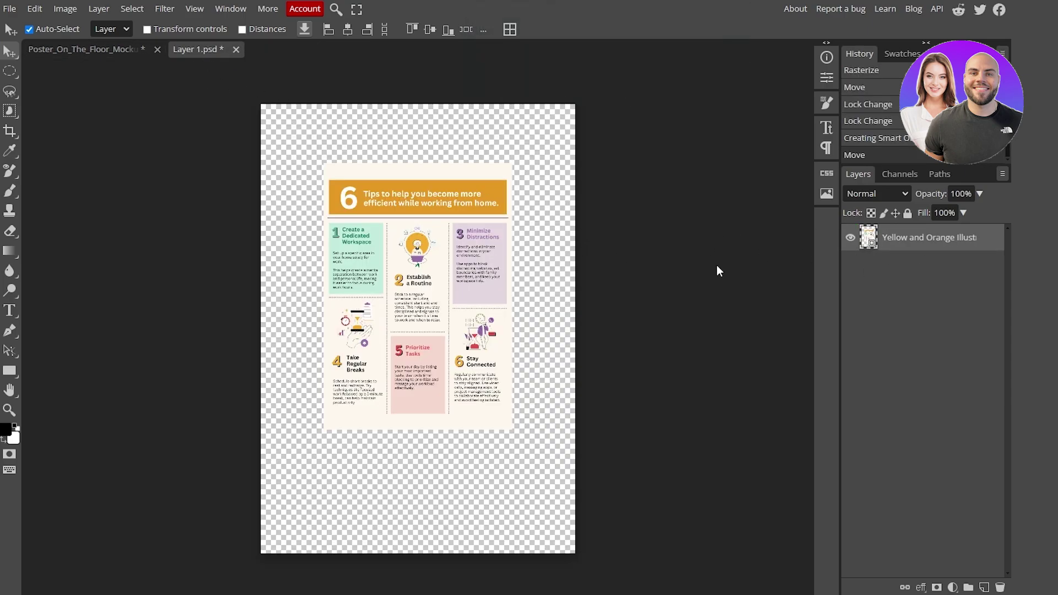
Scale the infographic in Layer 1.psd up to 166.58% so it fills the canvas
left_click_drag(445, 278, 449, 291)
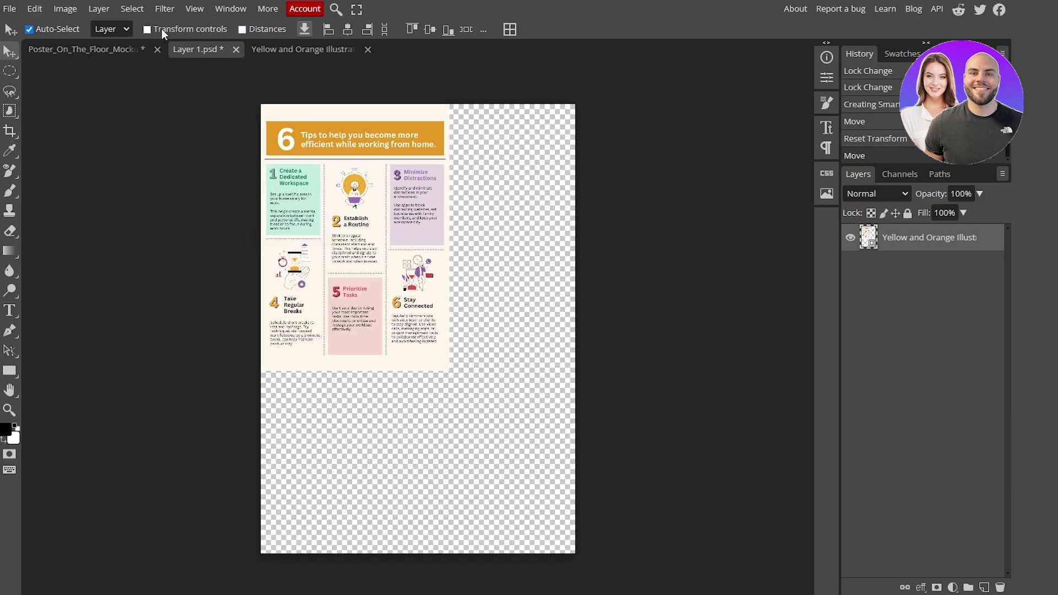
left_click(145, 30)
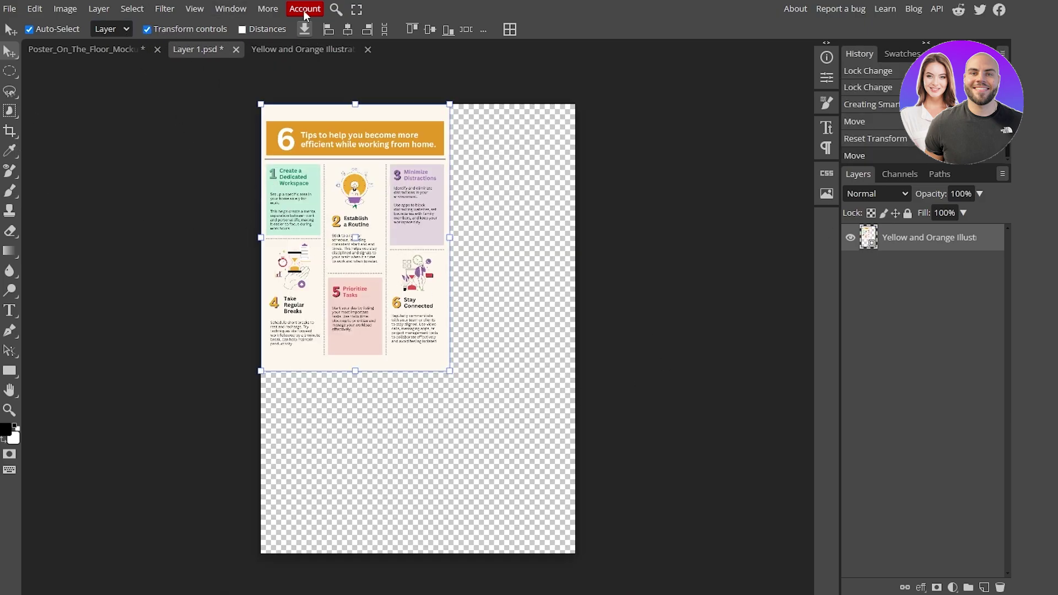
left_click_drag(450, 371, 573, 552)
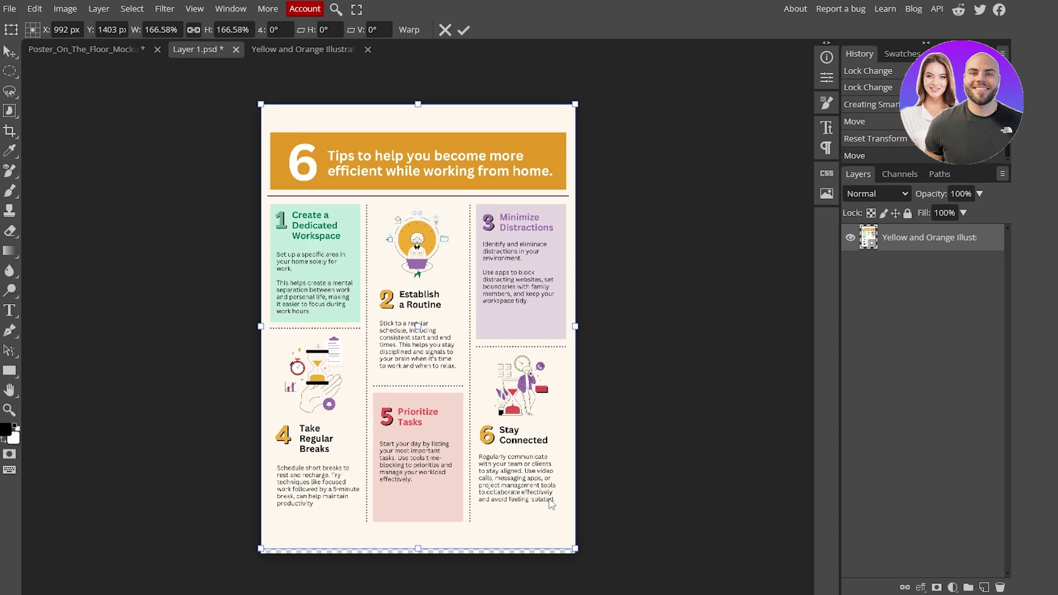
left_click_drag(550, 507, 551, 505)
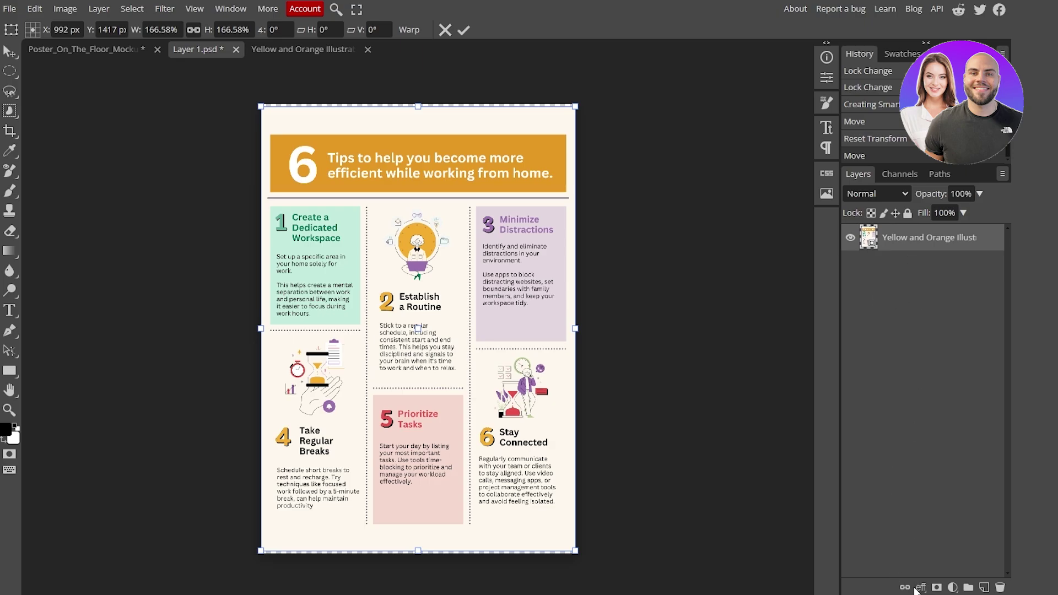
Commit the infographic resize, close the extra tab, and add a new Layer 1 beneath the infographic
left_click(331, 49)
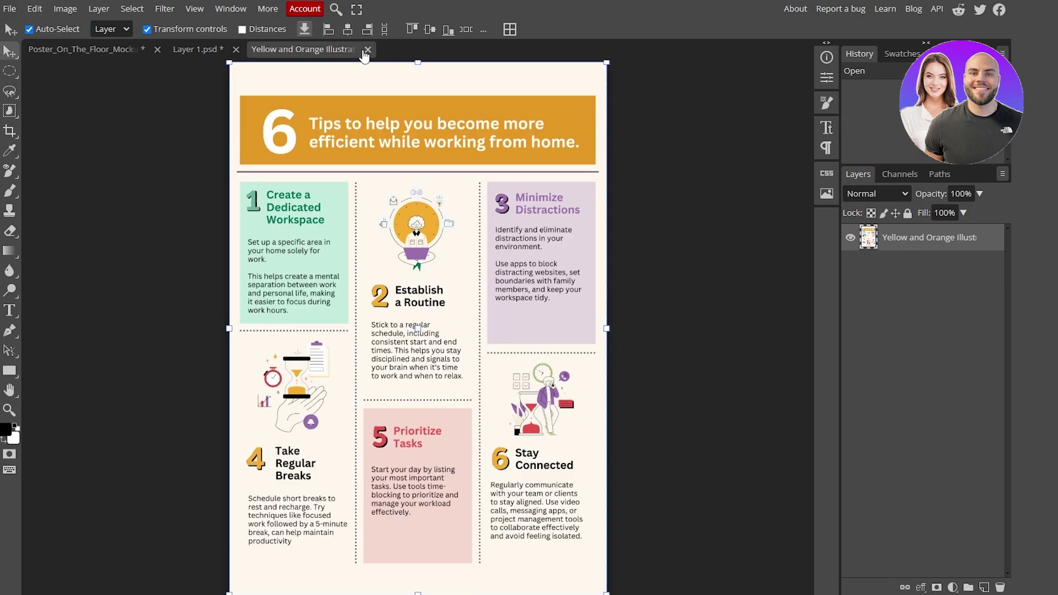
left_click(368, 49)
left_click(967, 587)
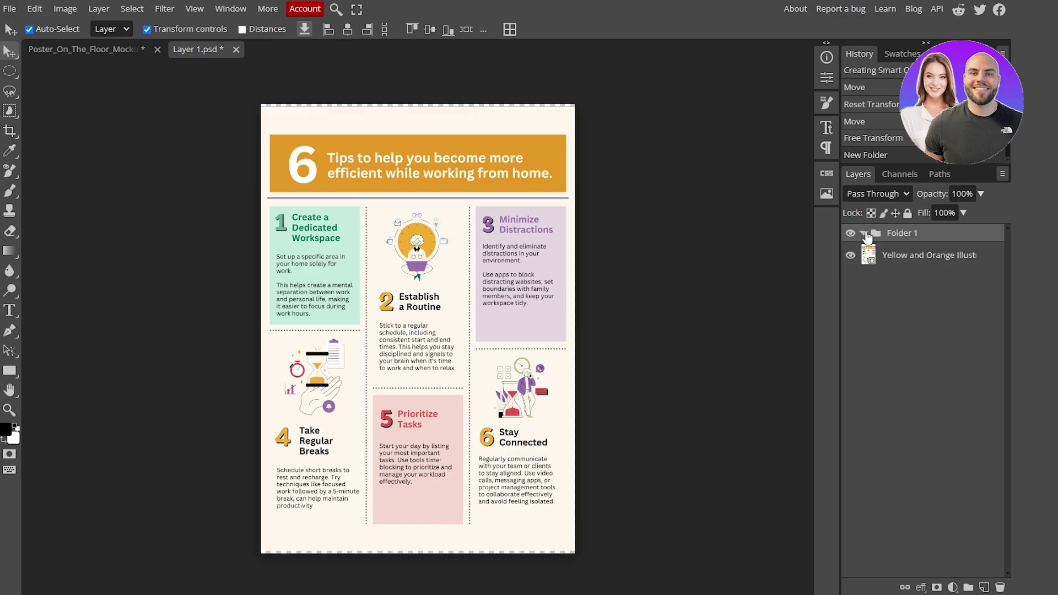
left_click(863, 233)
right_click(864, 233)
left_click(852, 330)
left_click(1000, 587)
left_click(984, 587)
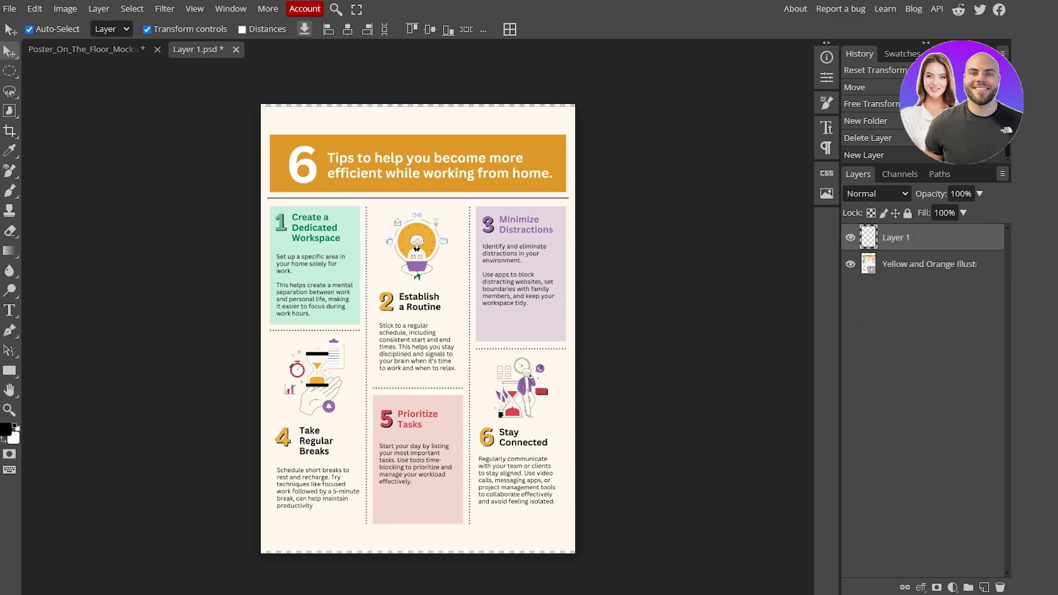
left_click_drag(897, 237, 894, 299)
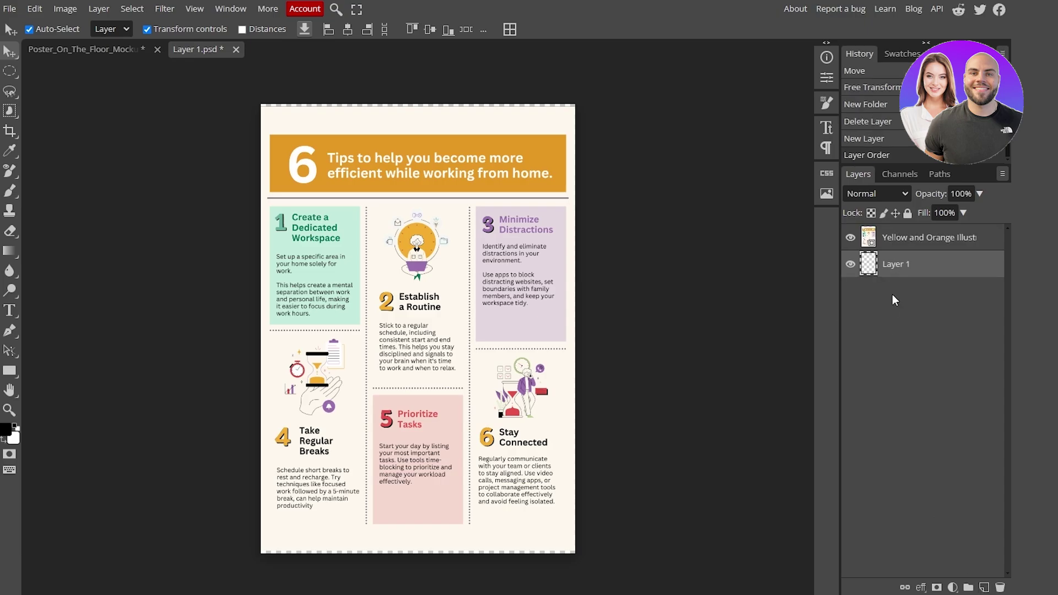
Fill the new Layer 1 with white using the Paint Bucket tool
left_click(13, 440)
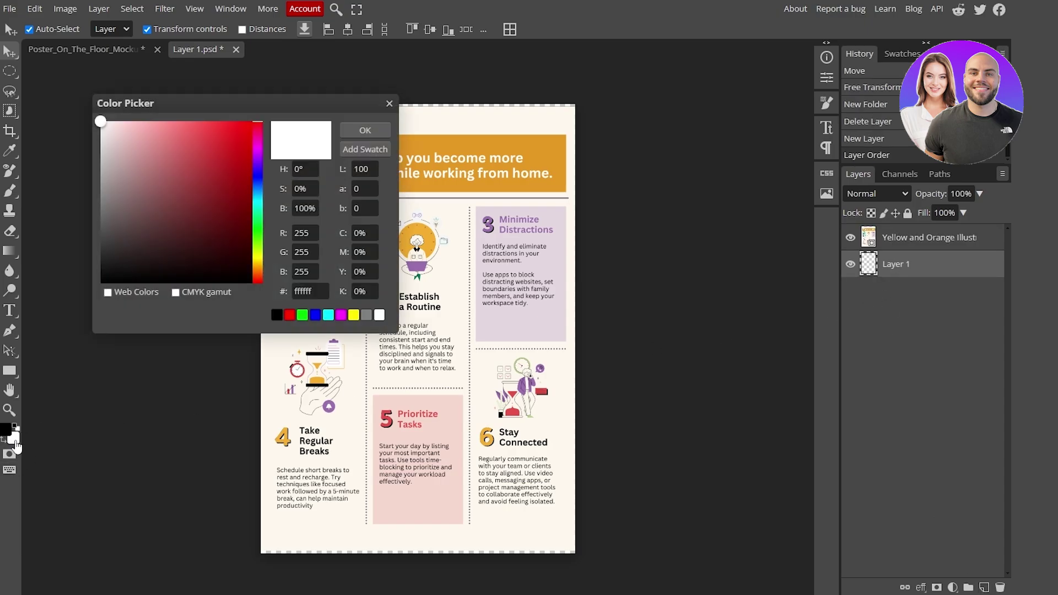
left_click(389, 103)
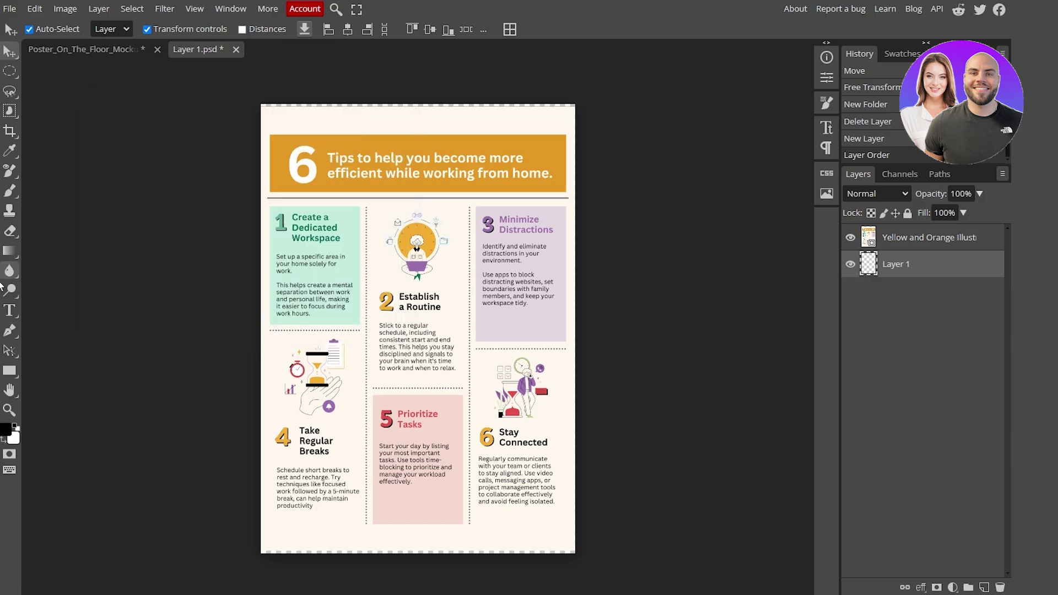
right_click(10, 150)
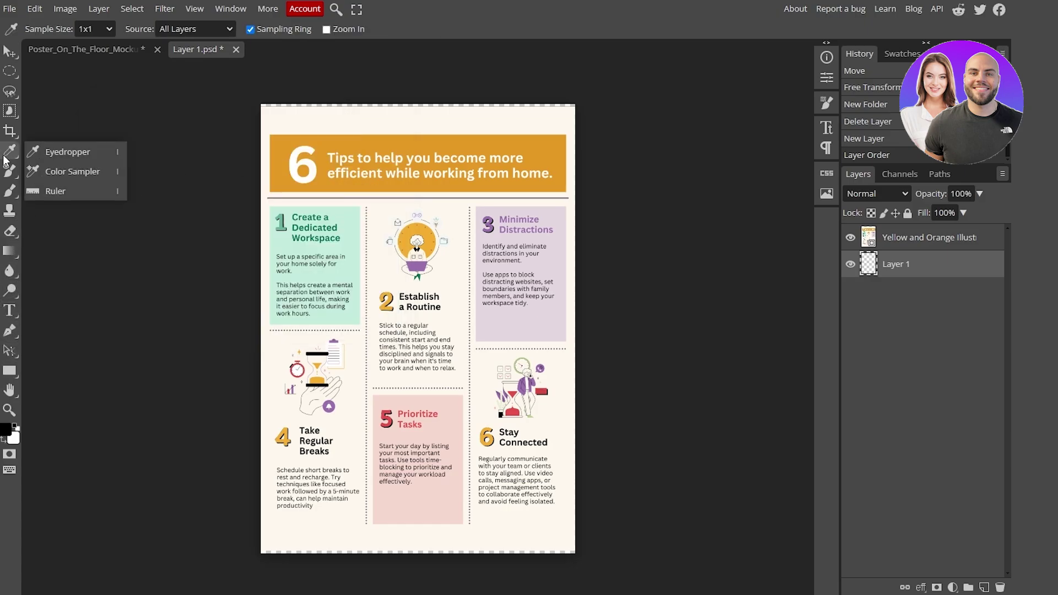
left_click(68, 152)
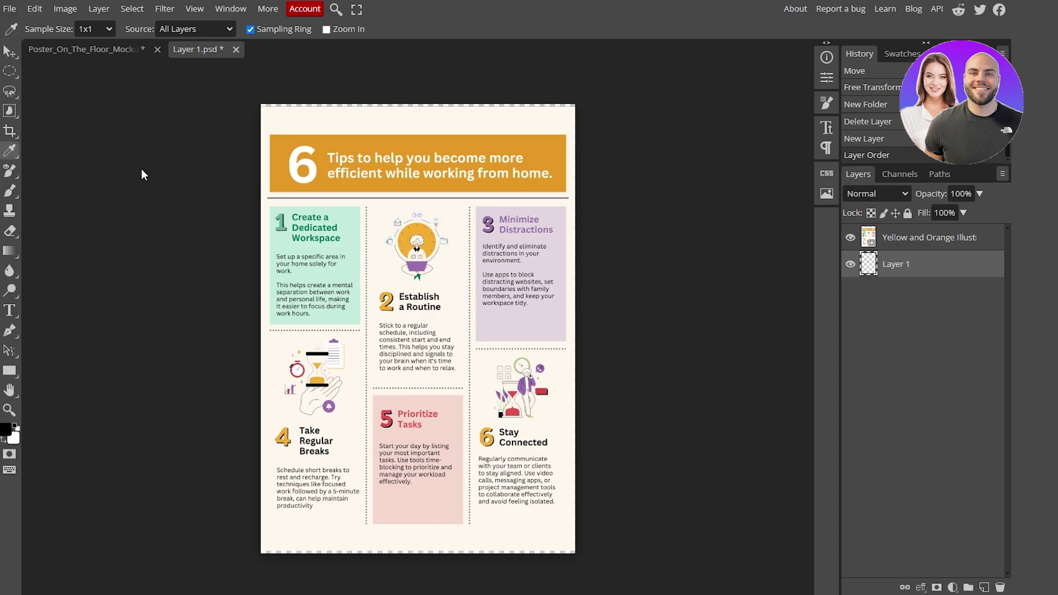
left_click(320, 125)
left_click_drag(554, 106, 566, 104)
key("g")
left_click(551, 330)
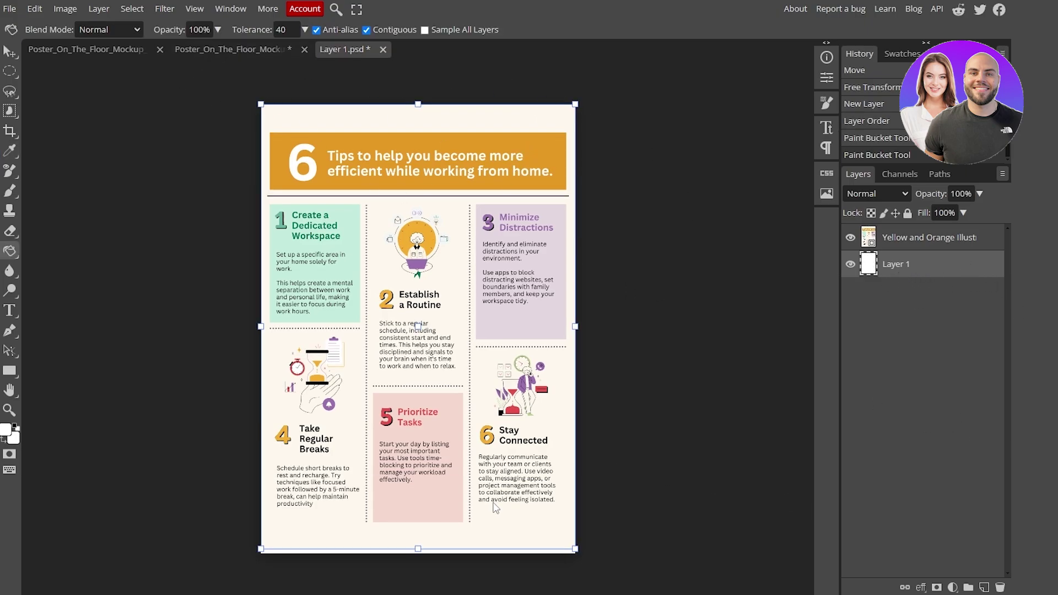
left_click(544, 507)
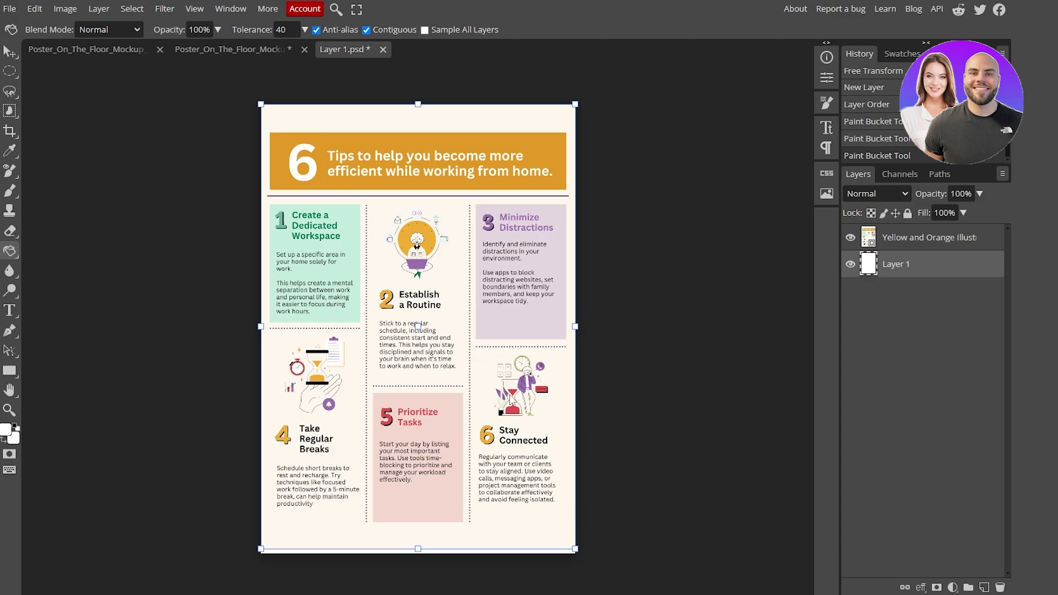
Select the infographic layer and nudge it slightly down
left_click(953, 242)
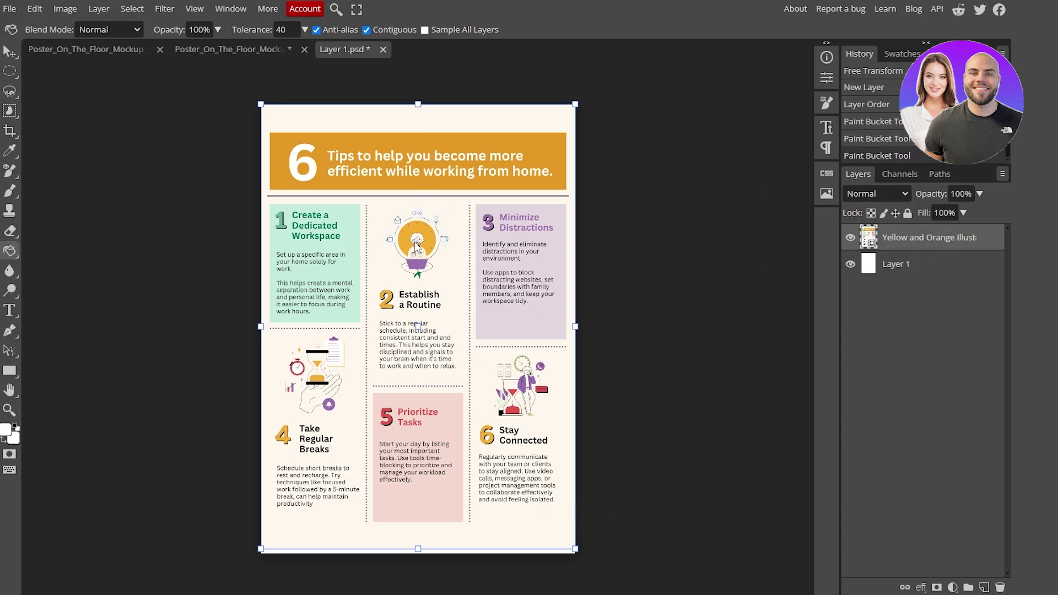
left_click(418, 256)
left_click(10, 51)
mouse_move(447, 299)
left_mouse_down()
mouse_move(449, 309)
mouse_move(448, 299)
left_mouse_up()
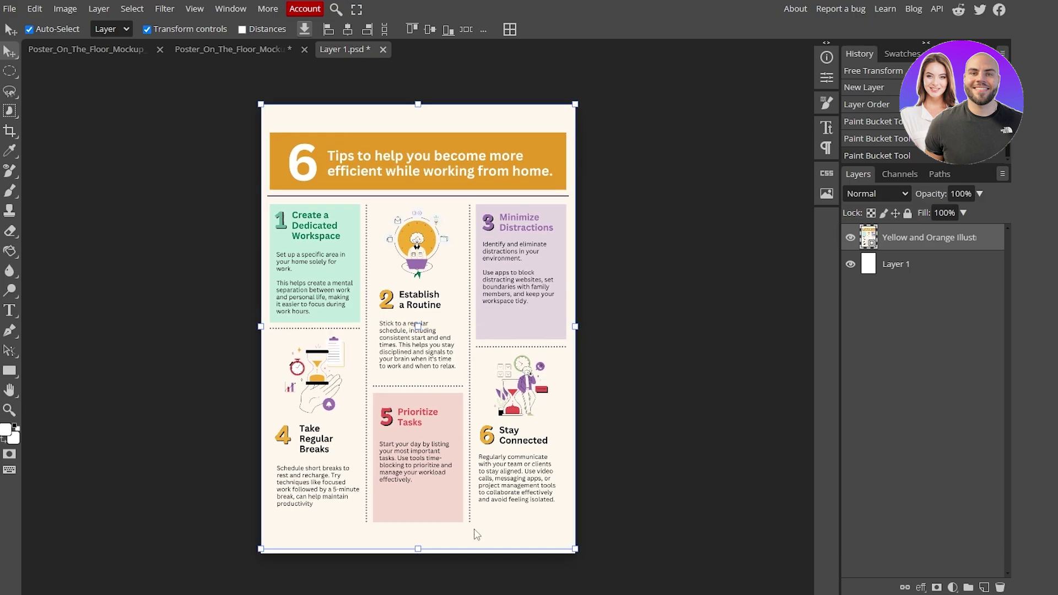
Scale and centre the infographic over the canvas, save the smart object, and view the poster mockup
left_click_drag(577, 550, 578, 558)
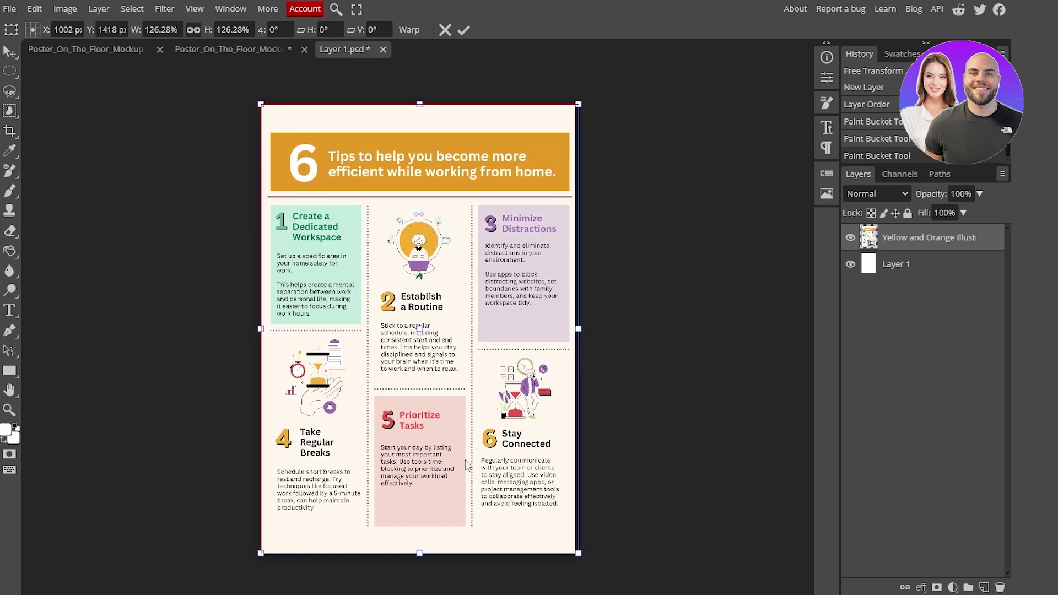
left_click_drag(464, 459, 464, 464)
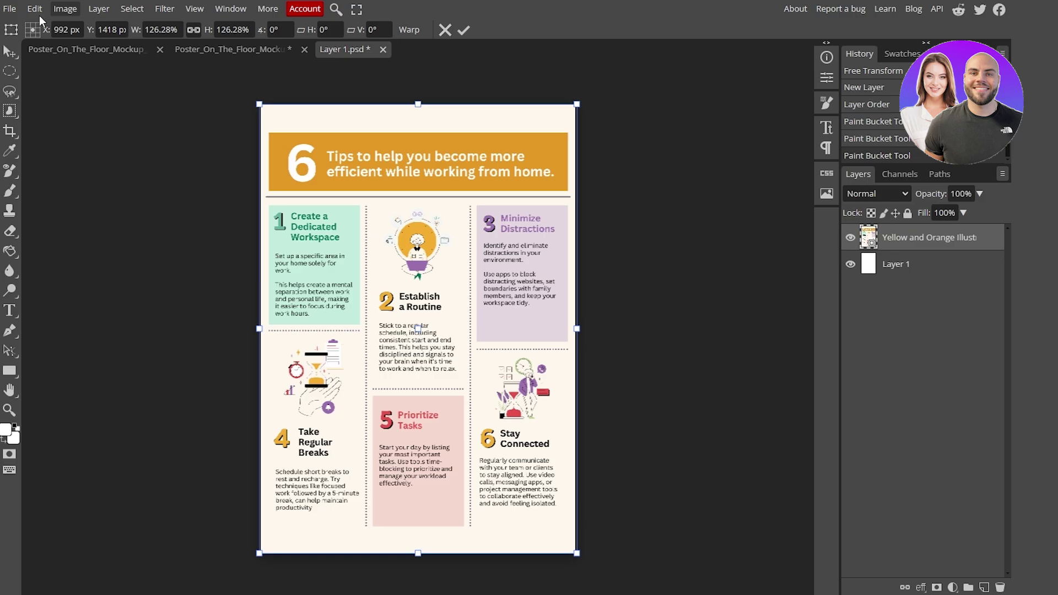
left_click(10, 9)
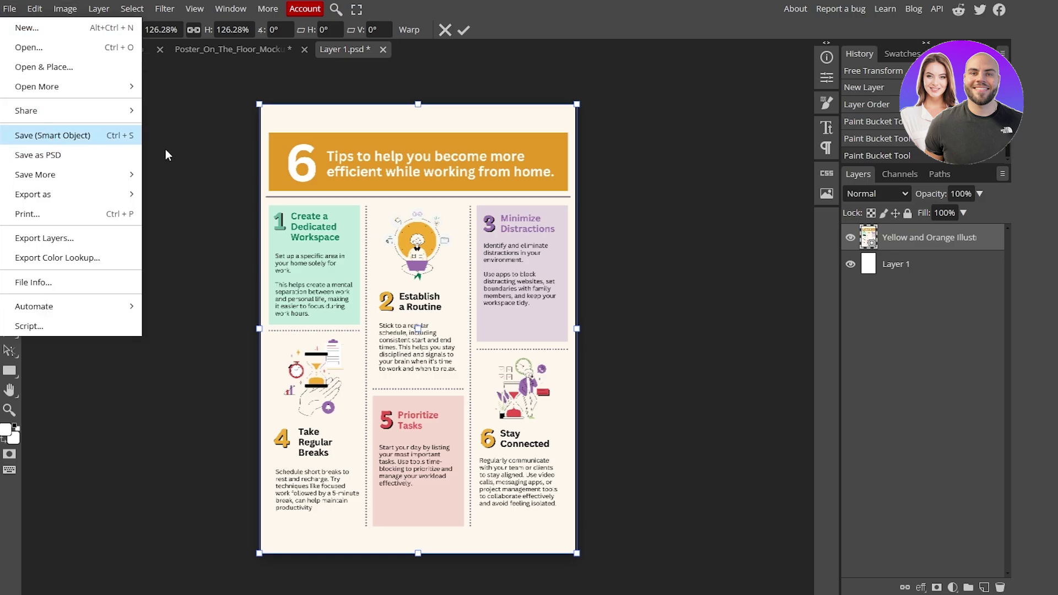
left_click(83, 136)
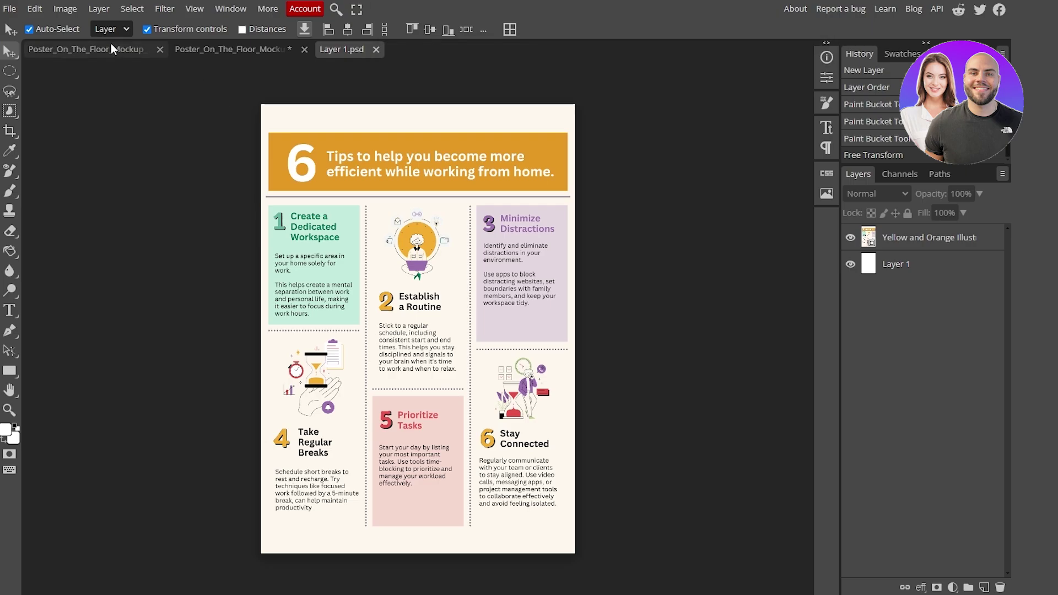
left_click(211, 48)
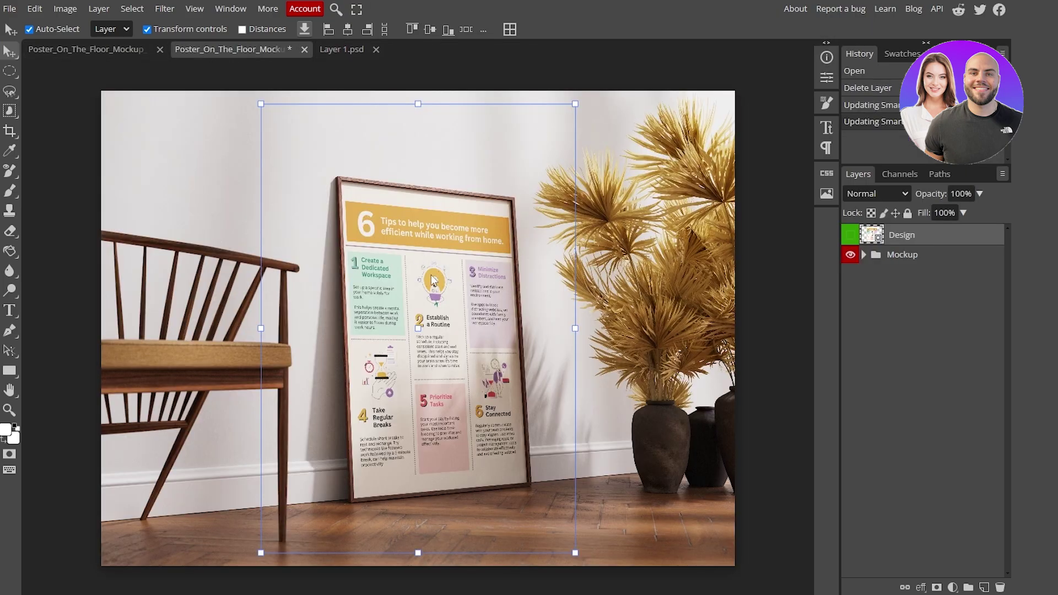